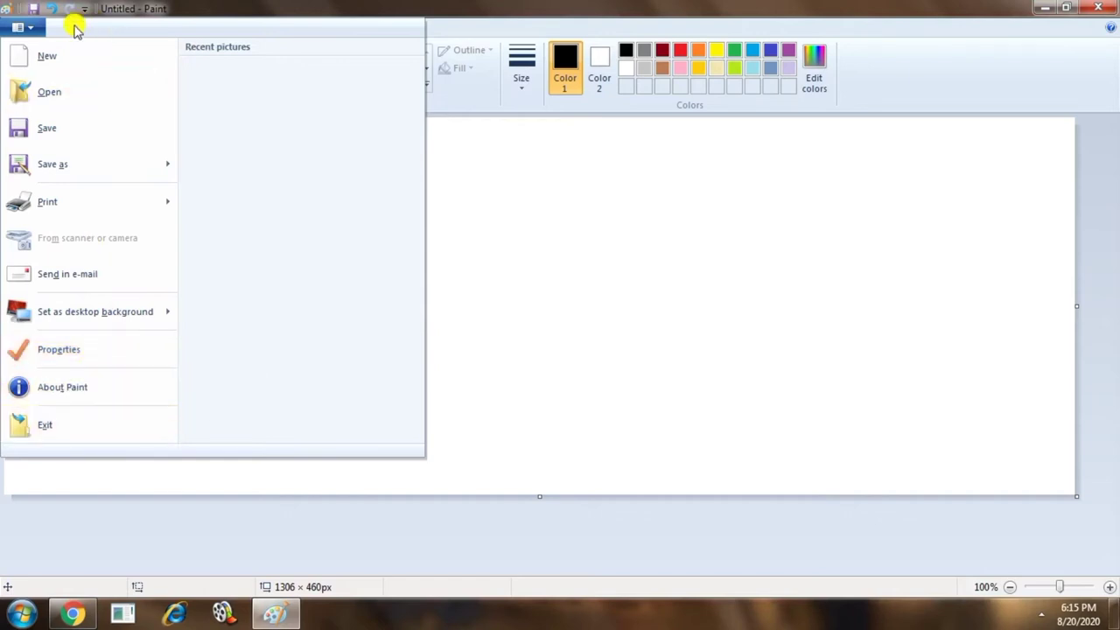
{"action": "left_click", "coordinate": [32, 23]}
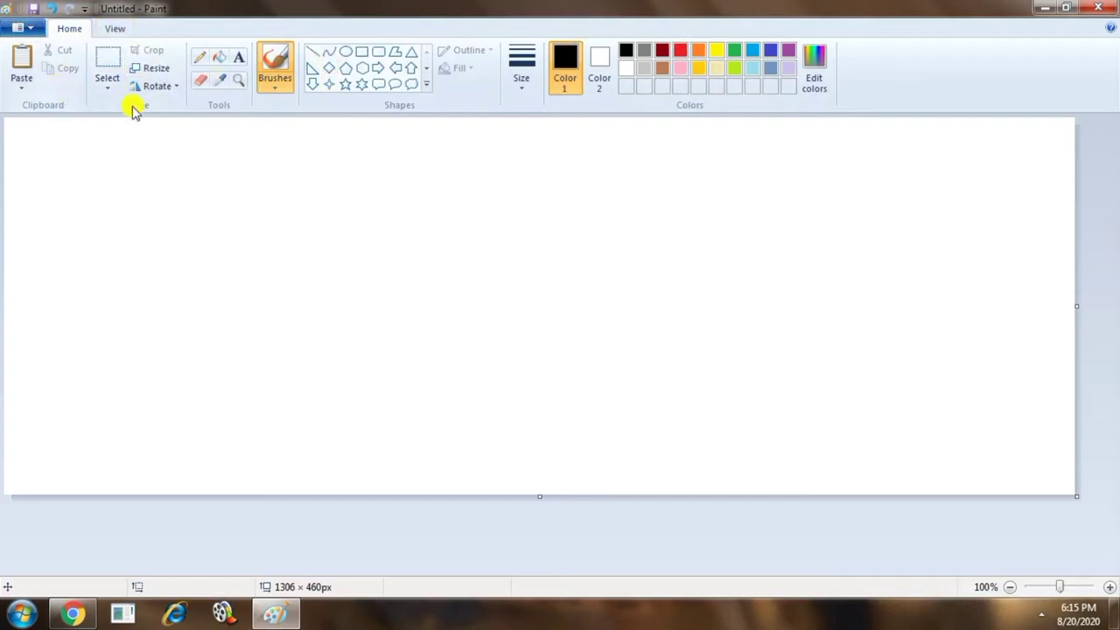
{"action": "left_click", "coordinate": [117, 29]}
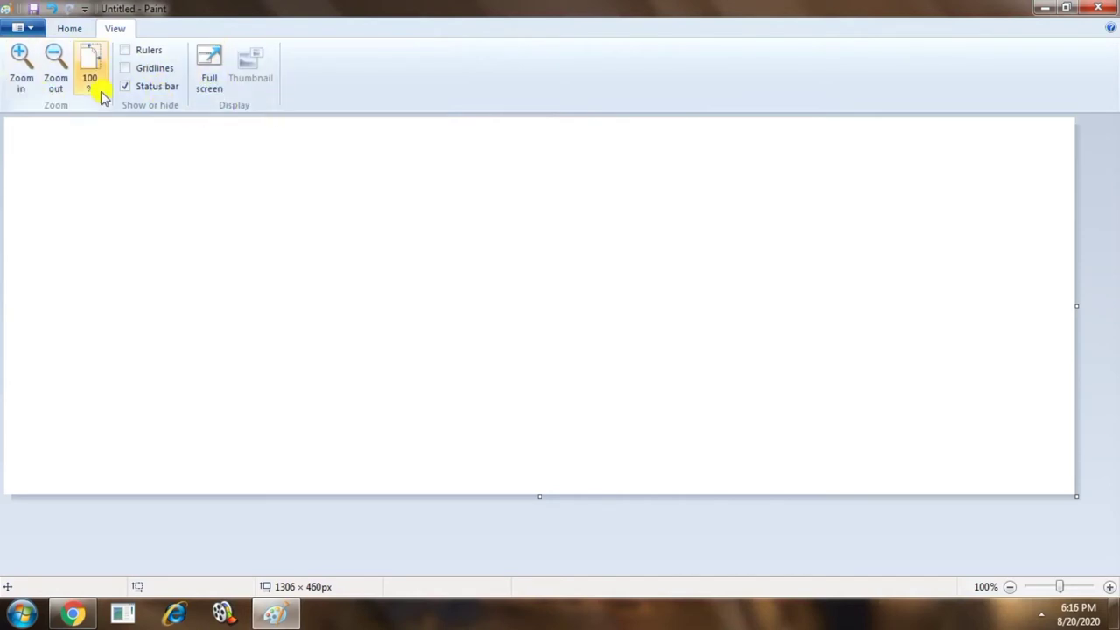
{"action": "left_click", "coordinate": [80, 29]}
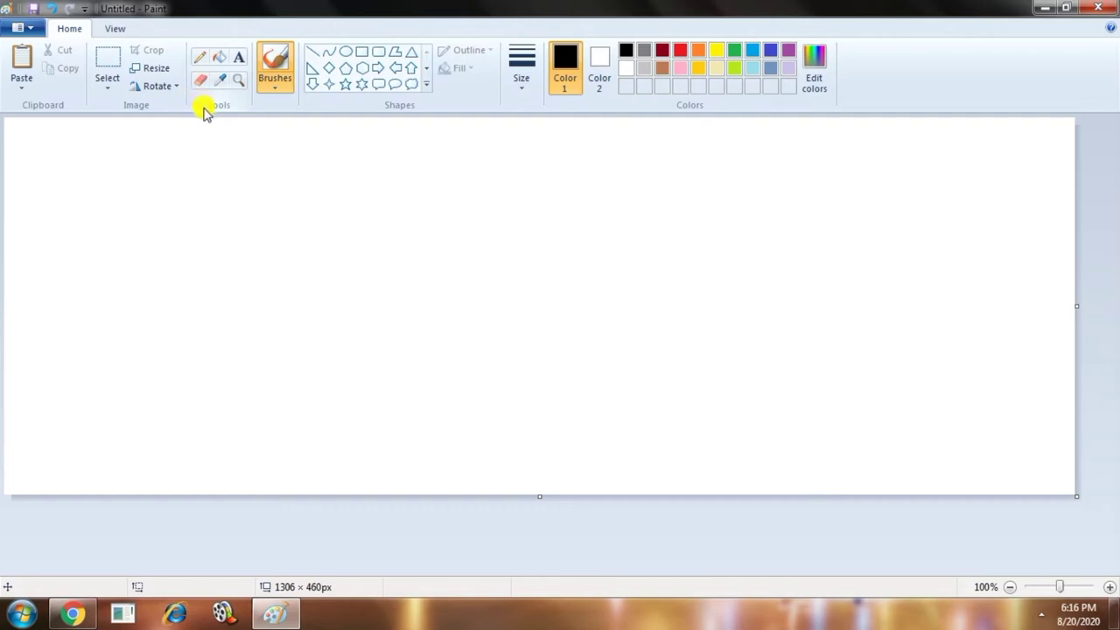
- Draw a black circle about 261 by 256 px mid-canvas and a gentle S-shaped curve across it just above its centre
{"action": "left_click", "coordinate": [348, 50]}
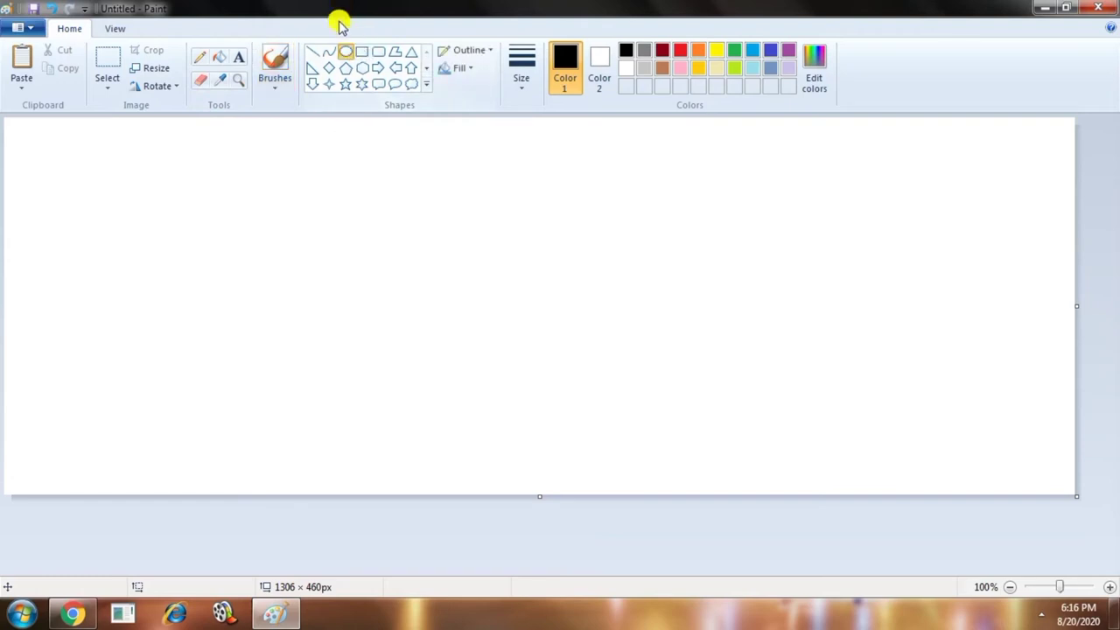
{"action": "left_click_drag", "start_coordinate": [375, 182], "coordinate": [591, 394]}
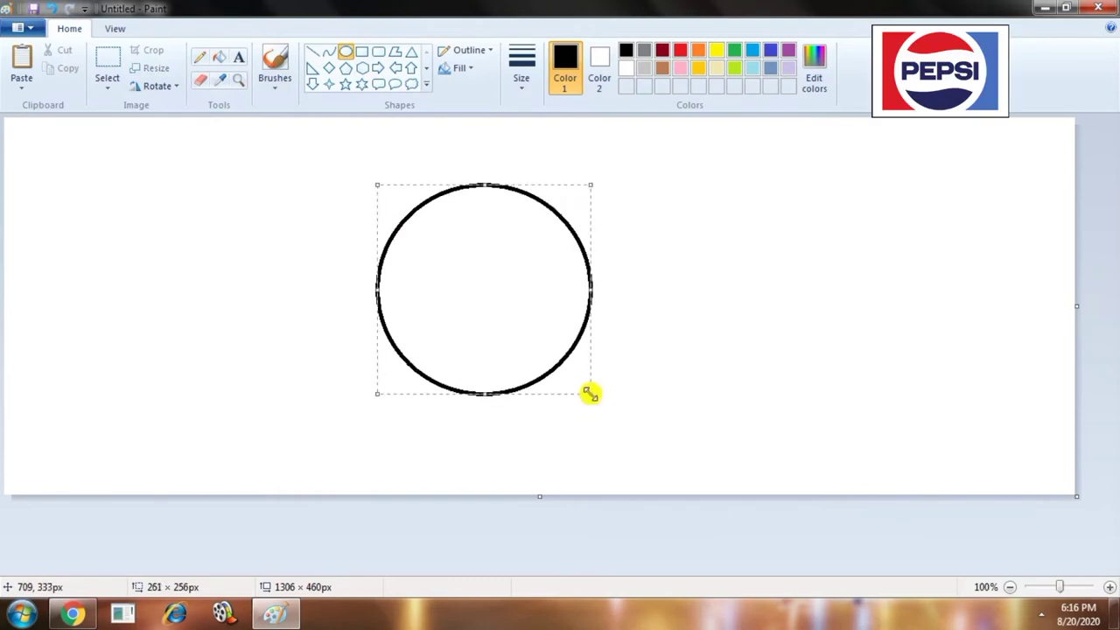
{"action": "left_click", "coordinate": [331, 58]}
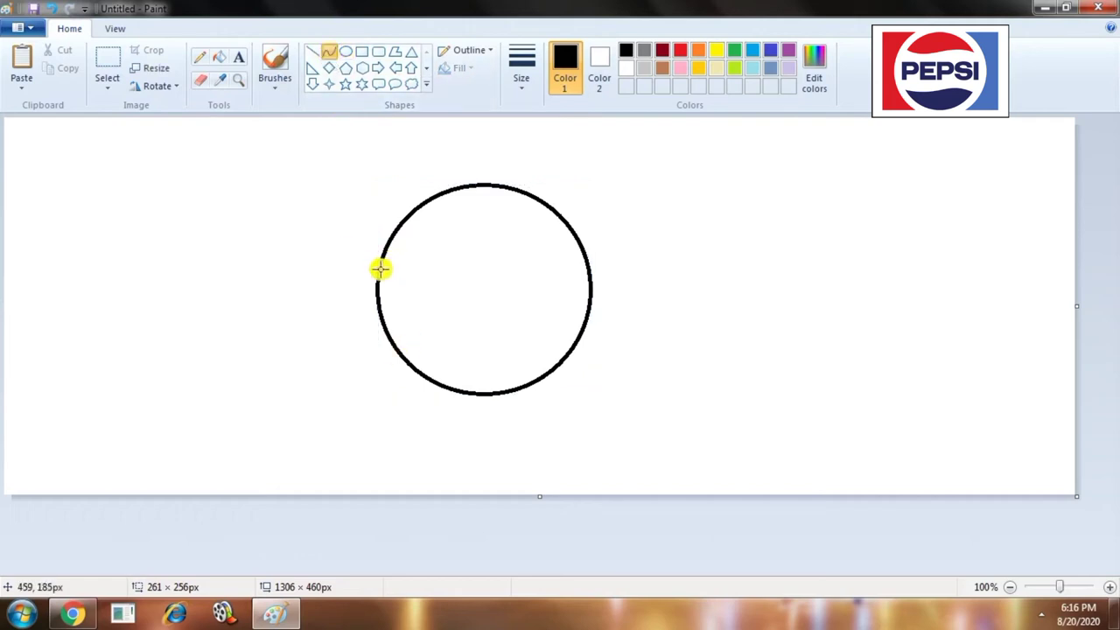
{"action": "left_click_drag", "start_coordinate": [380, 270], "coordinate": [585, 265]}
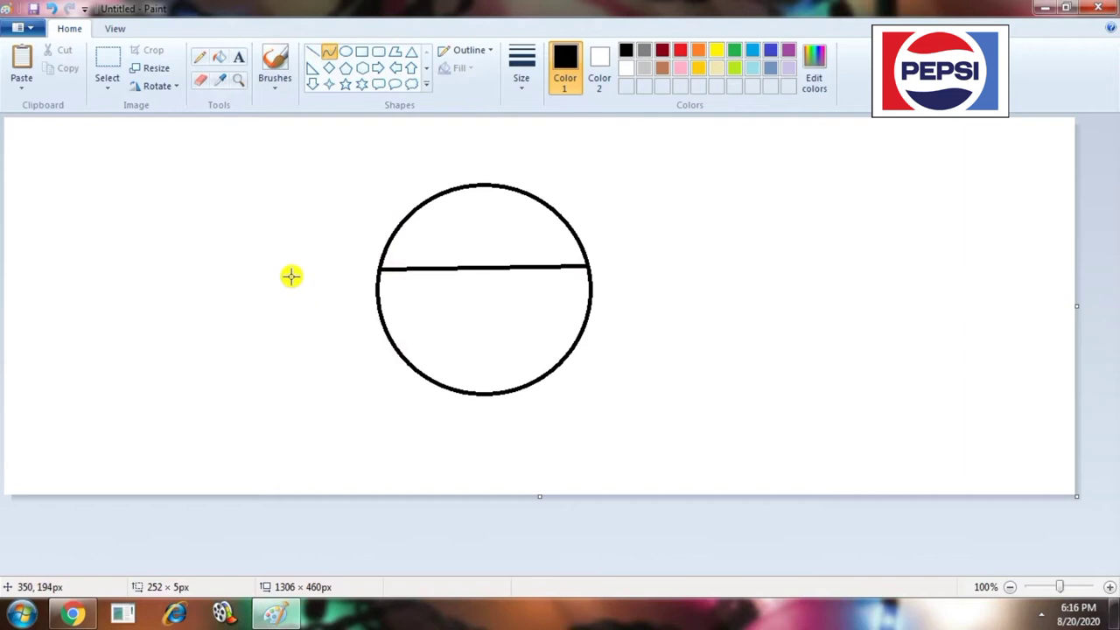
{"action": "mouse_move", "coordinate": [435, 267]}
{"action": "left_mouse_down"}
{"action": "mouse_move", "coordinate": [432, 255]}
{"action": "mouse_move", "coordinate": [436, 281]}
{"action": "left_mouse_up"}
{"action": "left_click_drag", "start_coordinate": [530, 272], "coordinate": [528, 265]}
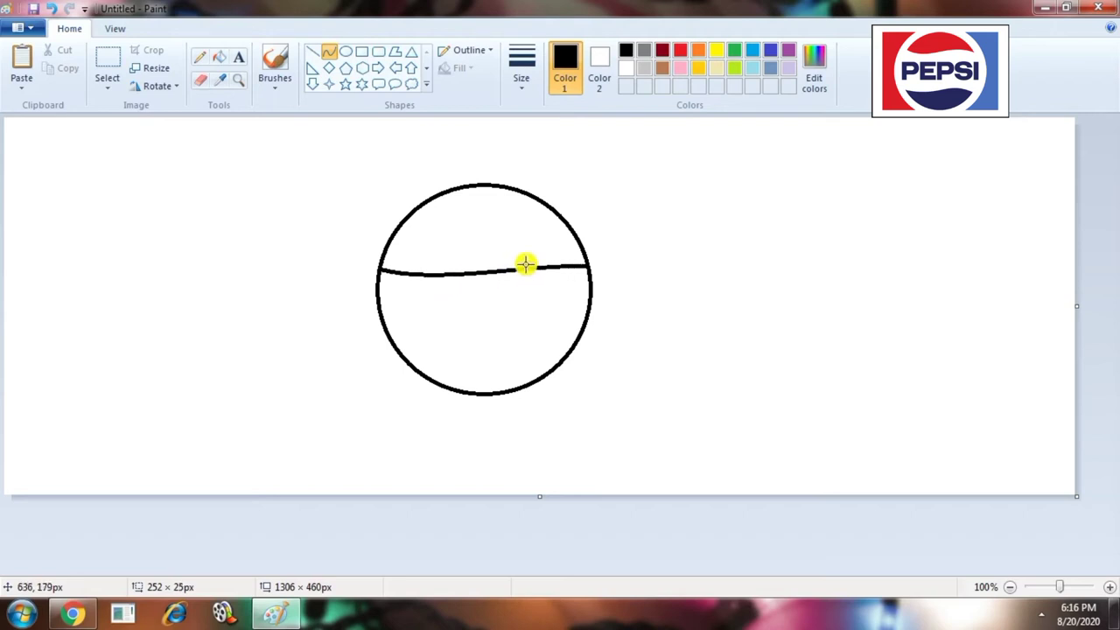
{"action": "left_click_drag", "start_coordinate": [526, 265], "coordinate": [523, 257]}
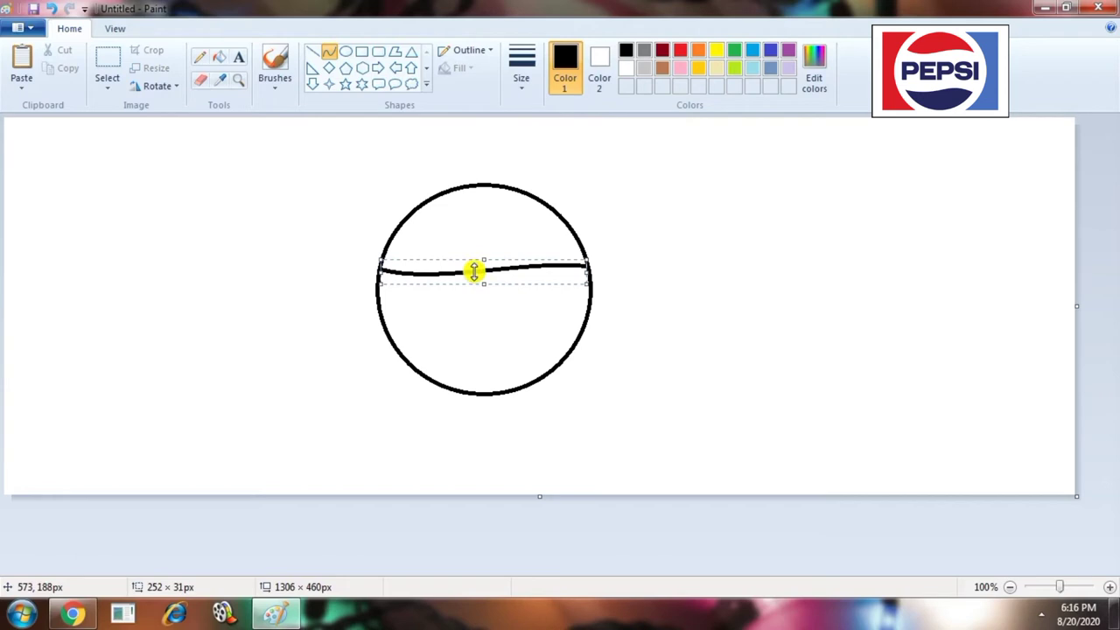
{"action": "left_click", "coordinate": [106, 59]}
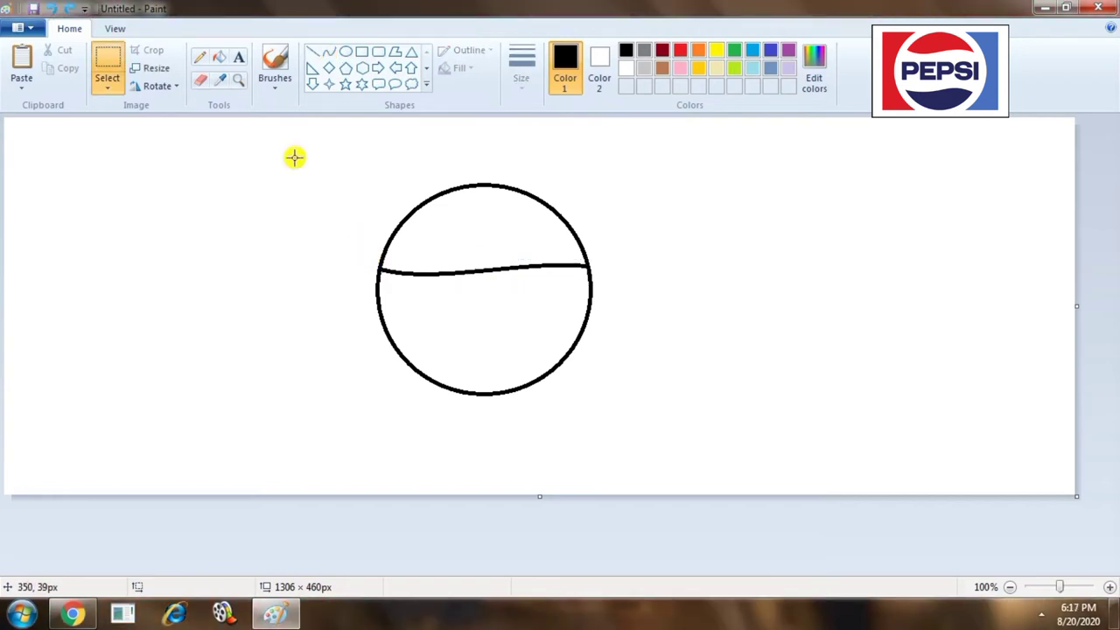
- Draw a second, matching S-shaped curve across the circle below the first one, about 252 px wide, forming a wavy middle band
{"action": "left_click", "coordinate": [329, 53]}
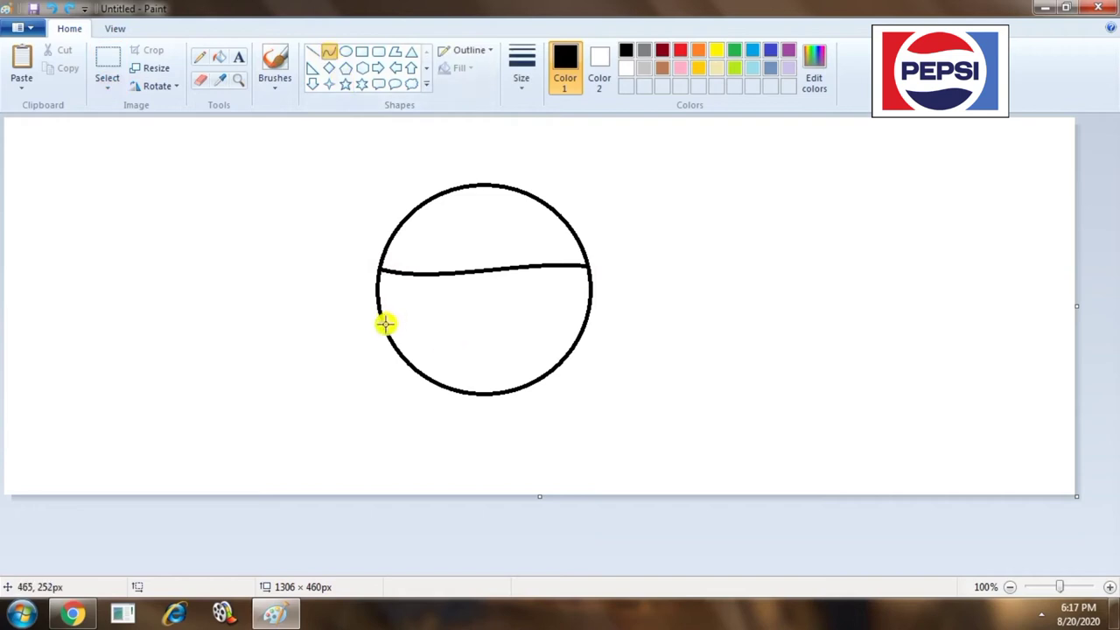
{"action": "left_click_drag", "start_coordinate": [382, 323], "coordinate": [588, 312]}
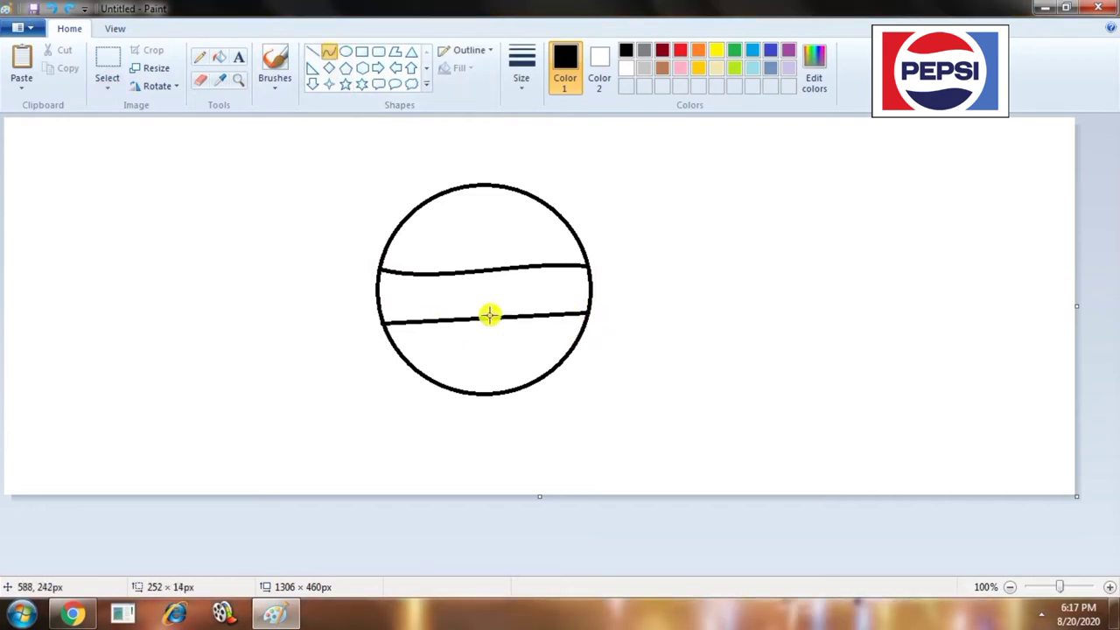
{"action": "left_click_drag", "start_coordinate": [436, 320], "coordinate": [492, 305]}
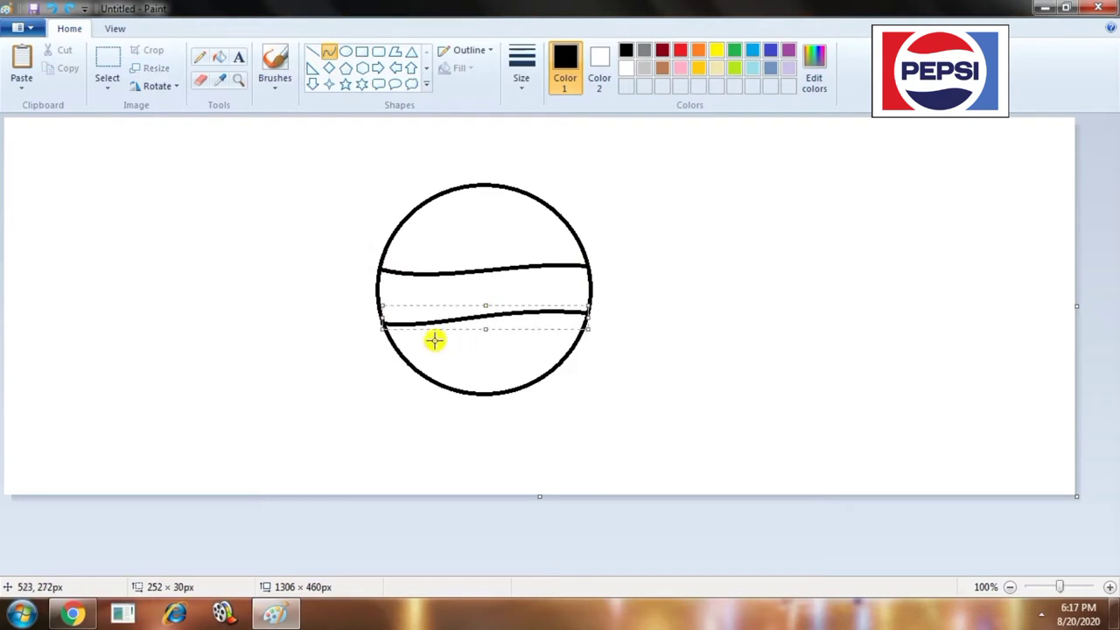
{"action": "left_click", "coordinate": [425, 273]}
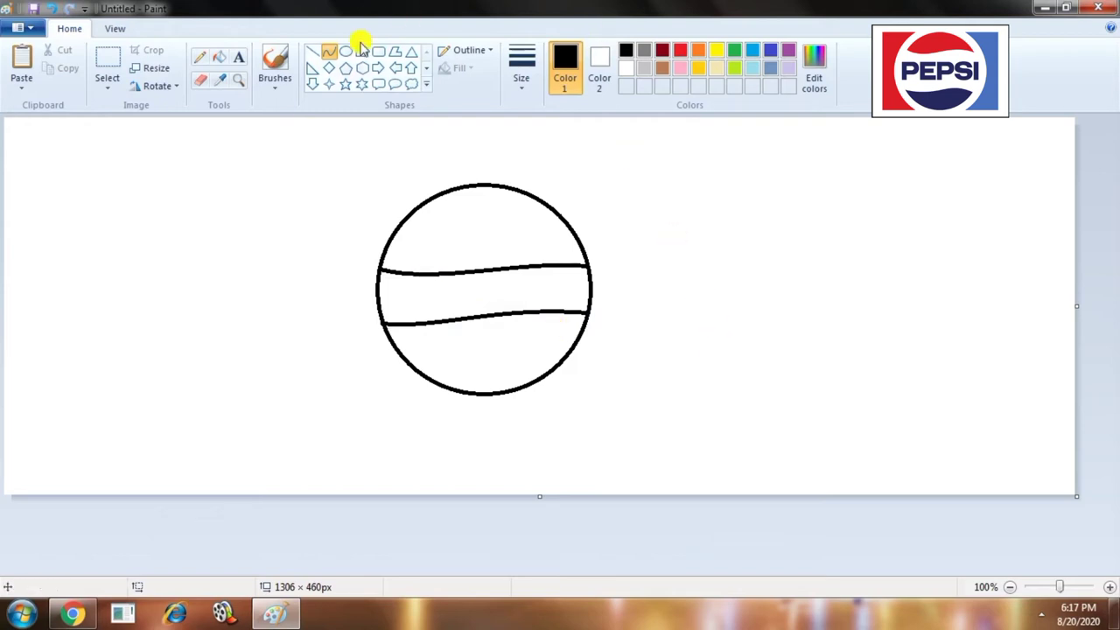
- Fill the circle's upper section with red
{"action": "left_click", "coordinate": [681, 50]}
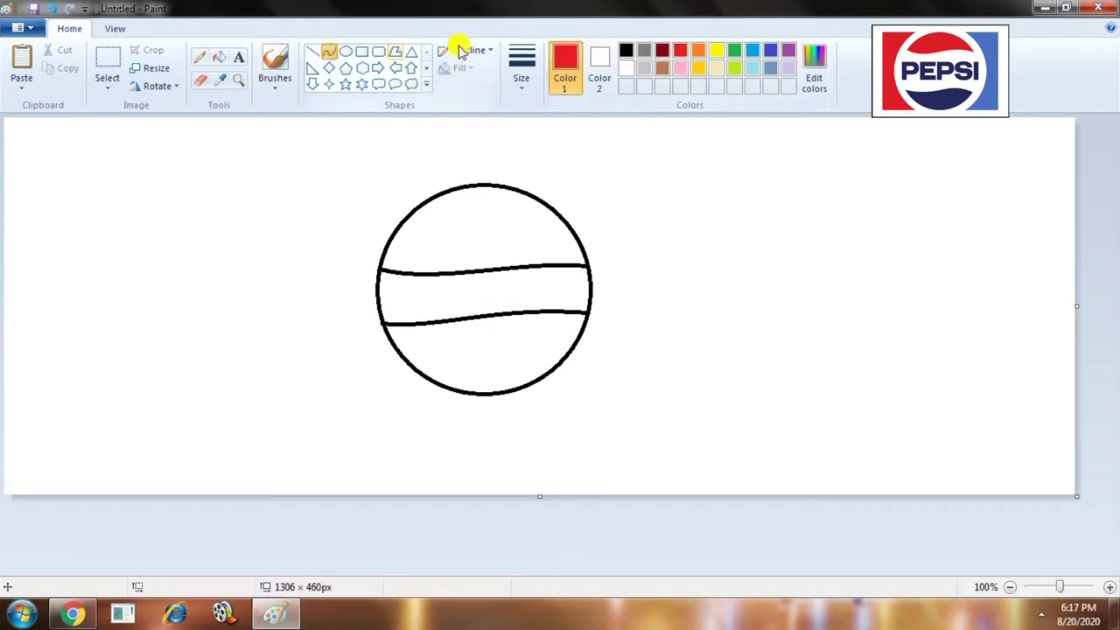
{"action": "left_click", "coordinate": [221, 57]}
{"action": "left_click", "coordinate": [485, 223]}
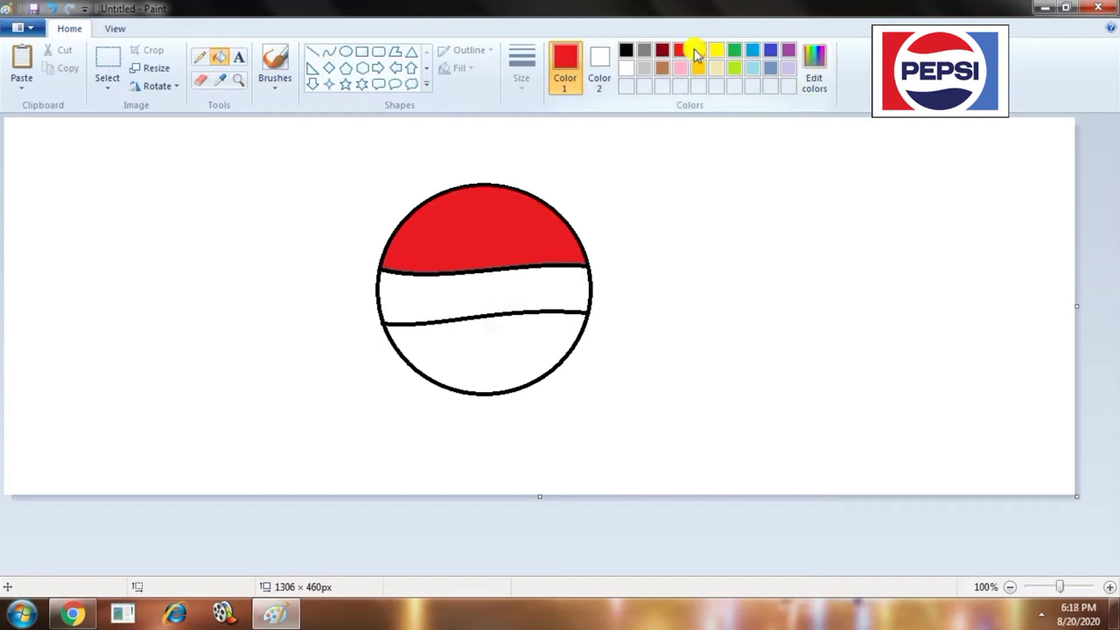
- Mix a custom navy blue (Red 0, Green 0, Blue 132) and fill the circle's lower section with it
{"action": "left_click", "coordinate": [814, 84]}
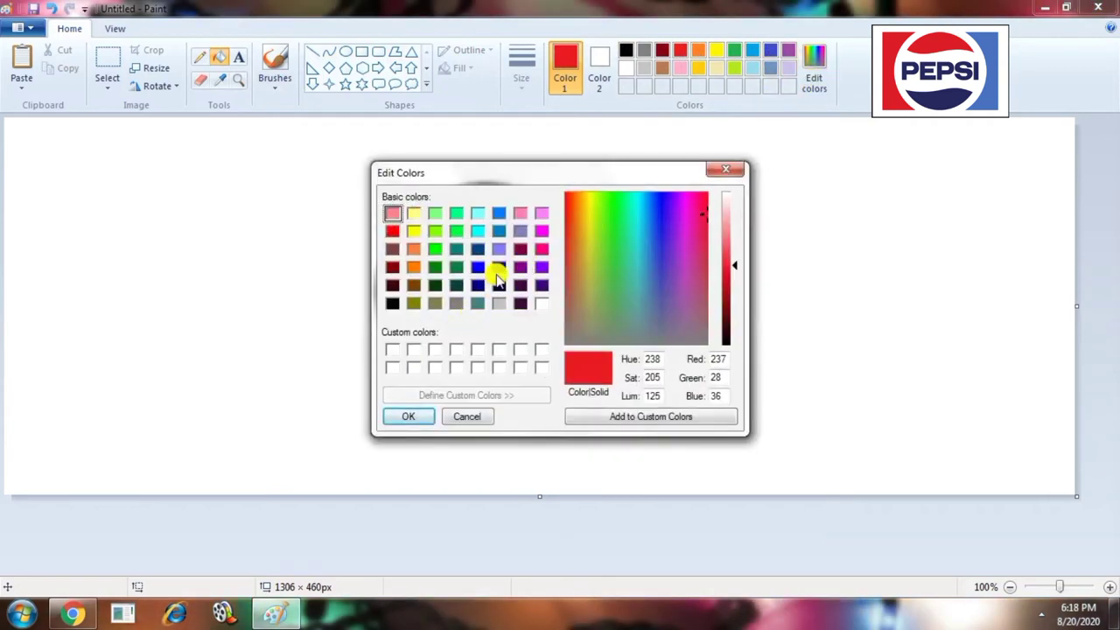
{"action": "left_click", "coordinate": [497, 269]}
{"action": "left_click", "coordinate": [732, 316]}
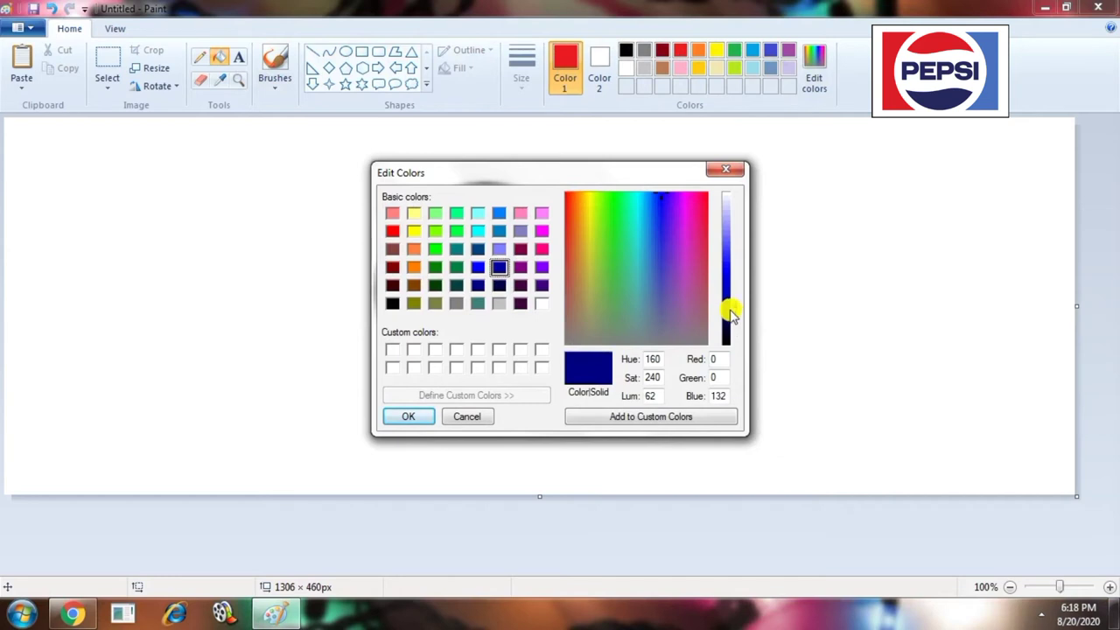
{"action": "left_click", "coordinate": [408, 416]}
{"action": "left_click", "coordinate": [483, 356]}
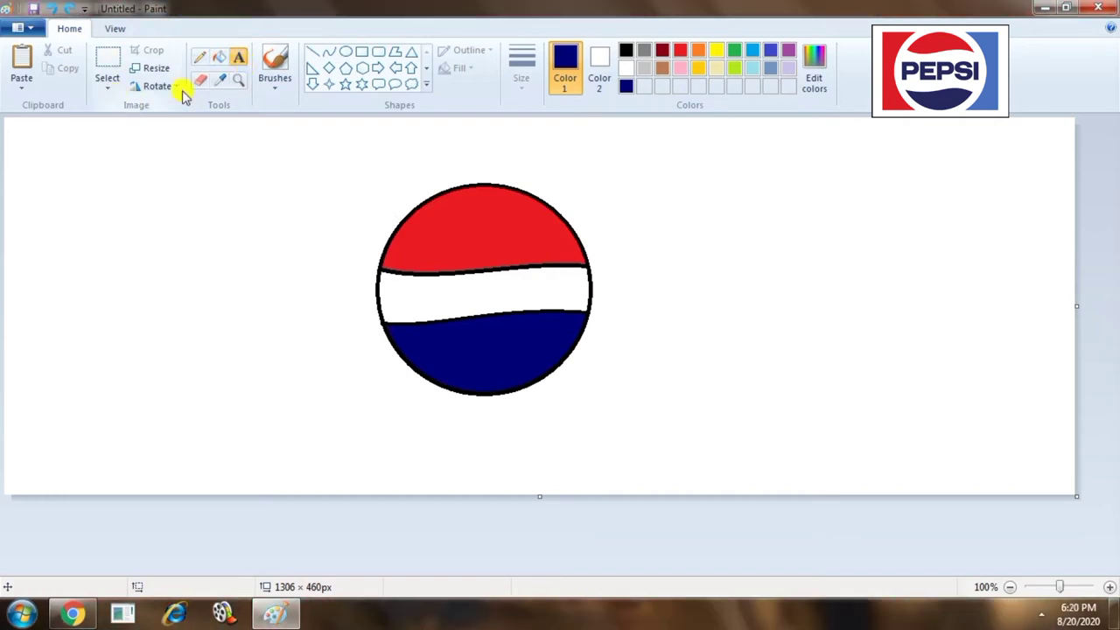
- Add the text PEPSI in navy blue over the circle's white middle band
{"action": "left_click", "coordinate": [241, 56]}
{"action": "left_click", "coordinate": [406, 283]}
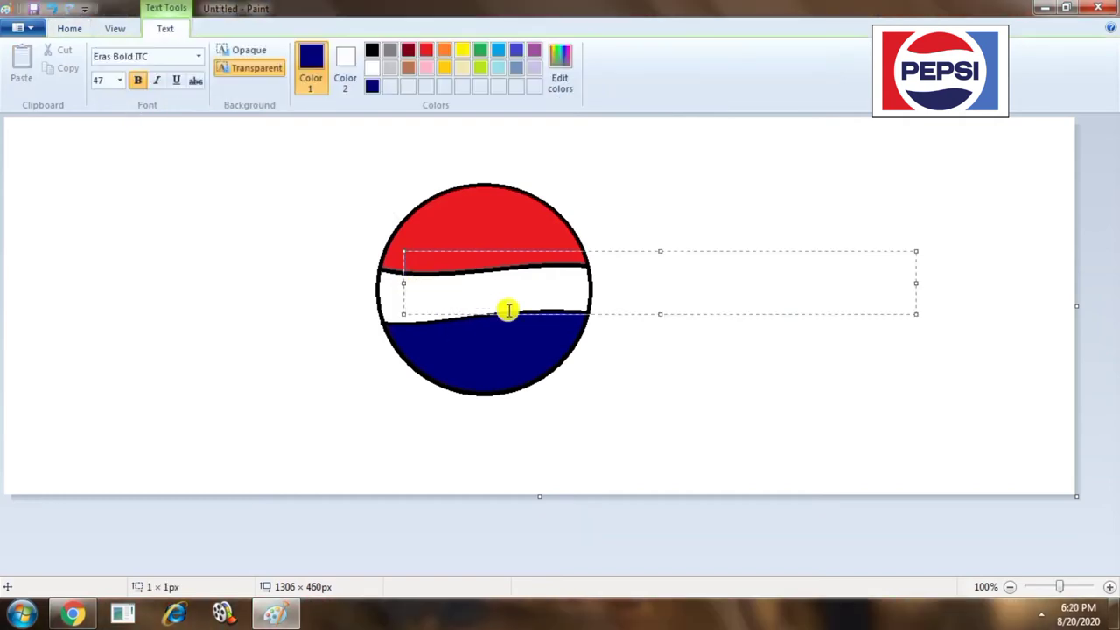
{"action": "type", "text": "PE"}
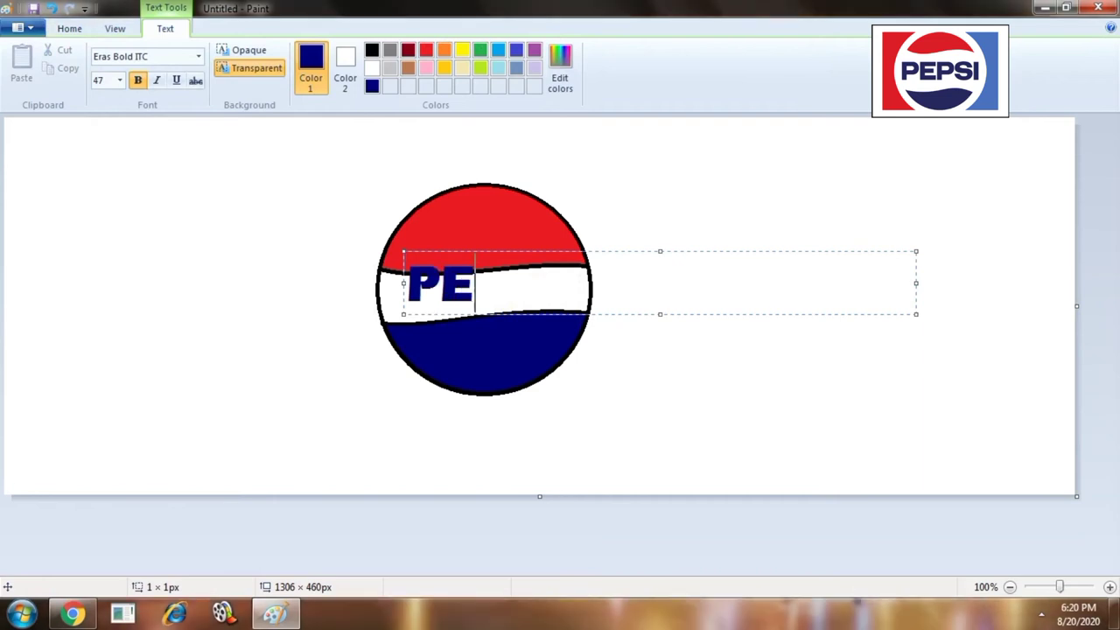
{"action": "type", "text": "PSI"}
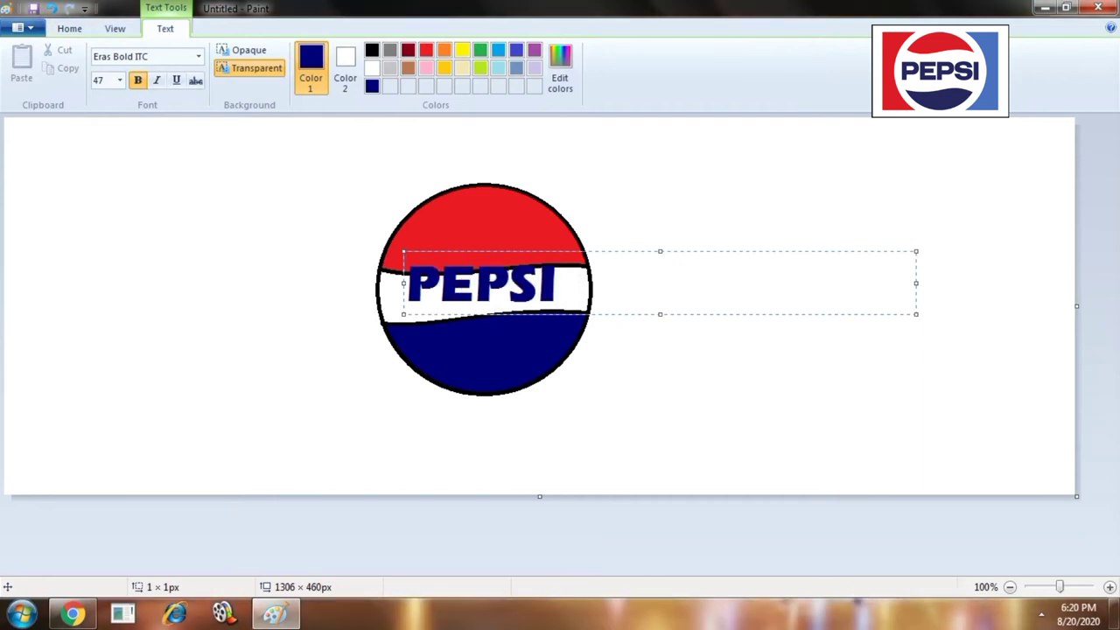
- Select the PEPSI text and change its font to Microsoft Sans Serif
{"action": "left_click", "coordinate": [199, 57]}
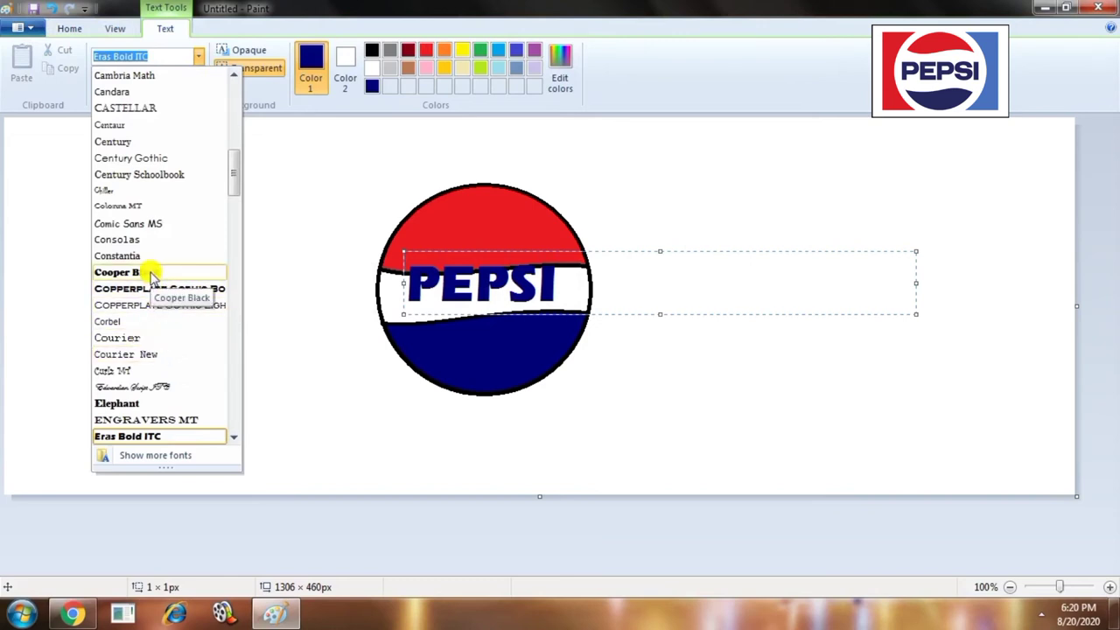
{"action": "left_click", "coordinate": [566, 282]}
{"action": "left_click_drag", "start_coordinate": [560, 284], "coordinate": [400, 292]}
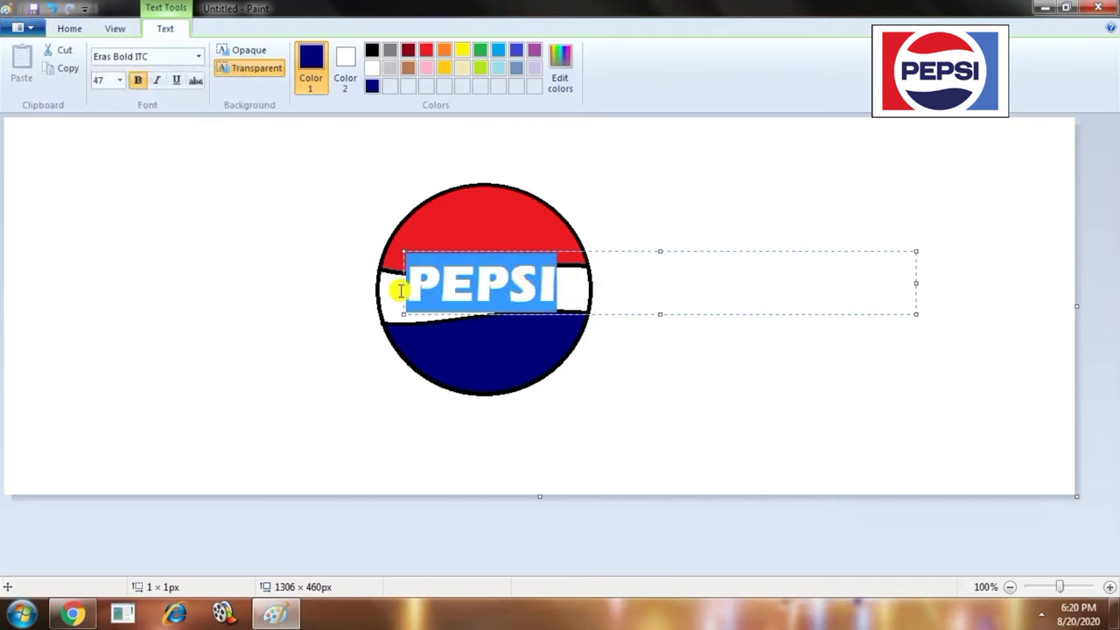
{"action": "left_click", "coordinate": [199, 58]}
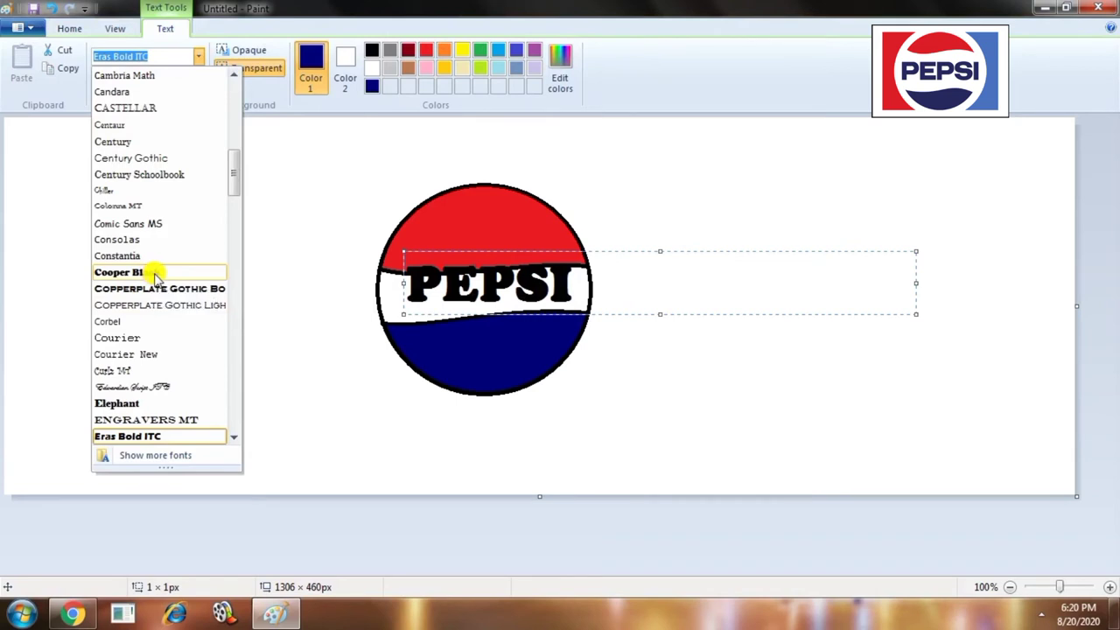
{"action": "left_click", "coordinate": [156, 273]}
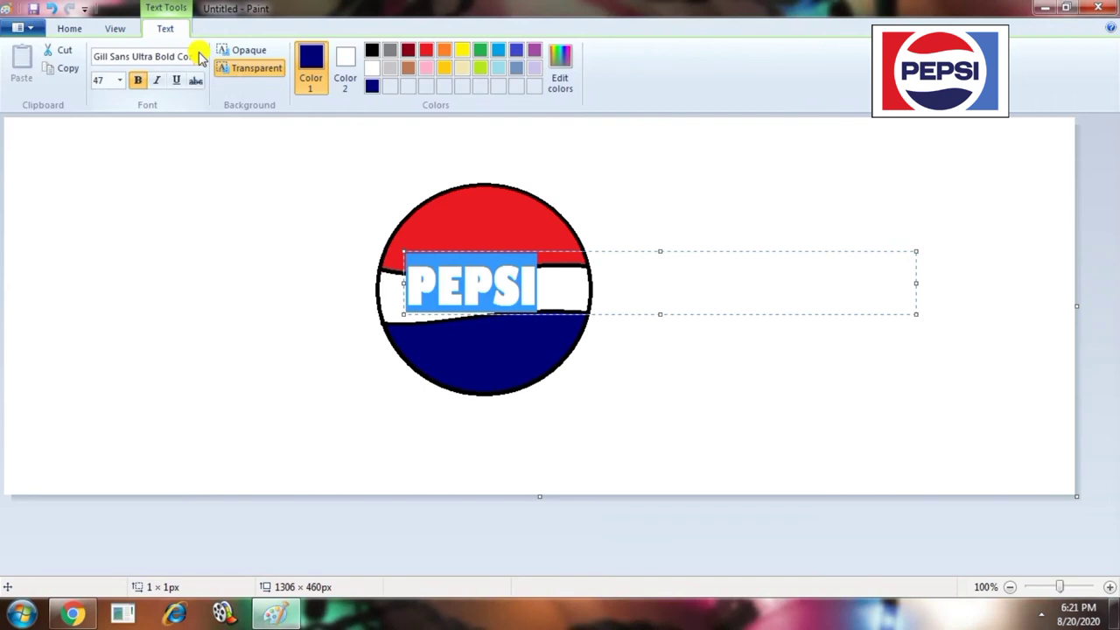
{"action": "left_click", "coordinate": [198, 56]}
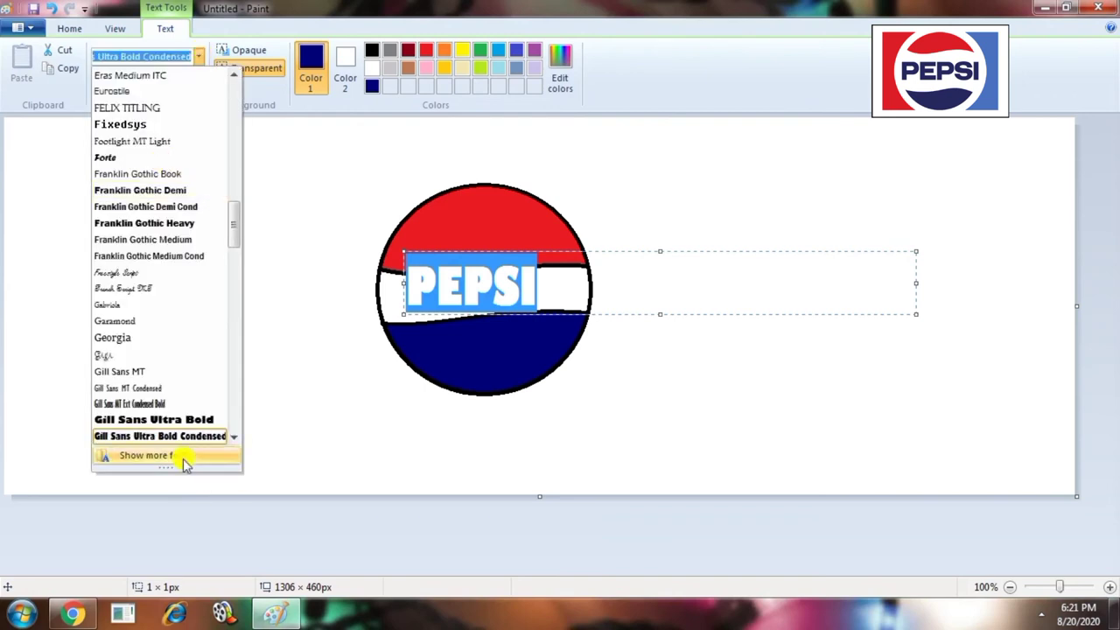
{"action": "scroll", "coordinate": [175, 412], "scroll_direction": "down", "scroll_amount": 2}
{"action": "scroll", "coordinate": [174, 401], "scroll_direction": "down", "scroll_amount": 10}
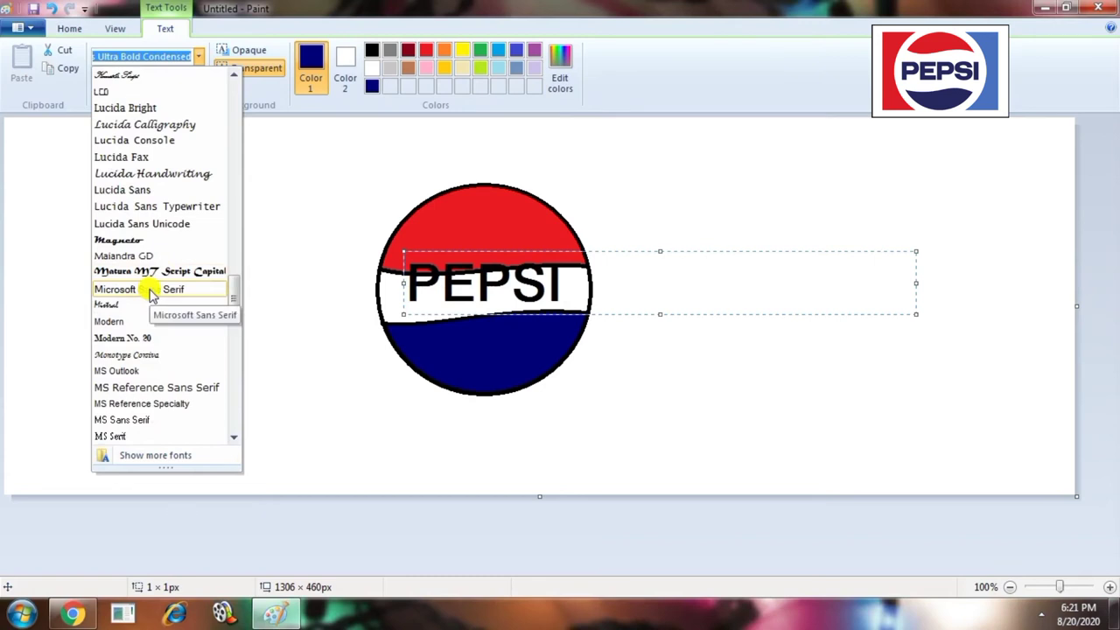
{"action": "left_click", "coordinate": [151, 293]}
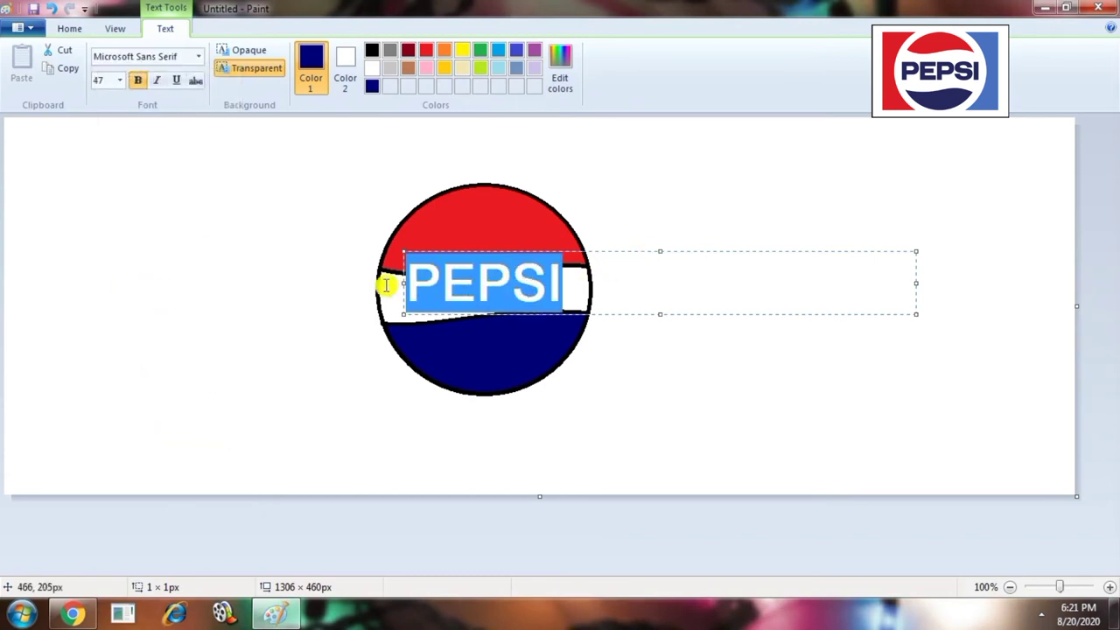
- Set the PEPSI text size to 45 and fit its text box over the white band, about 250 by 71 px
{"action": "left_click_drag", "start_coordinate": [405, 285], "coordinate": [377, 283]}
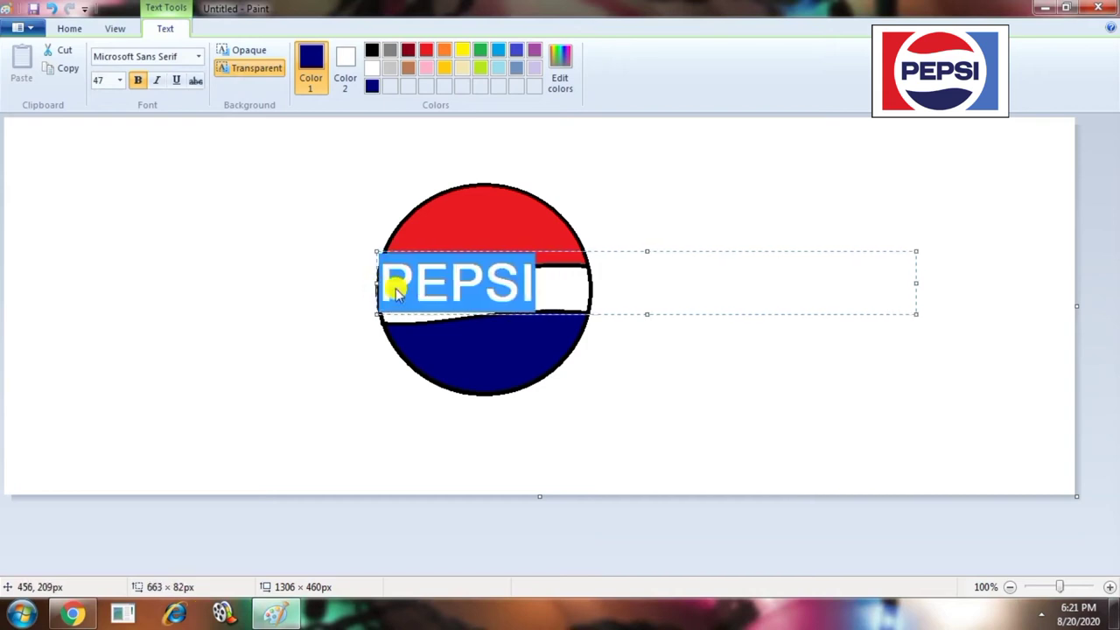
{"action": "left_click", "coordinate": [119, 80]}
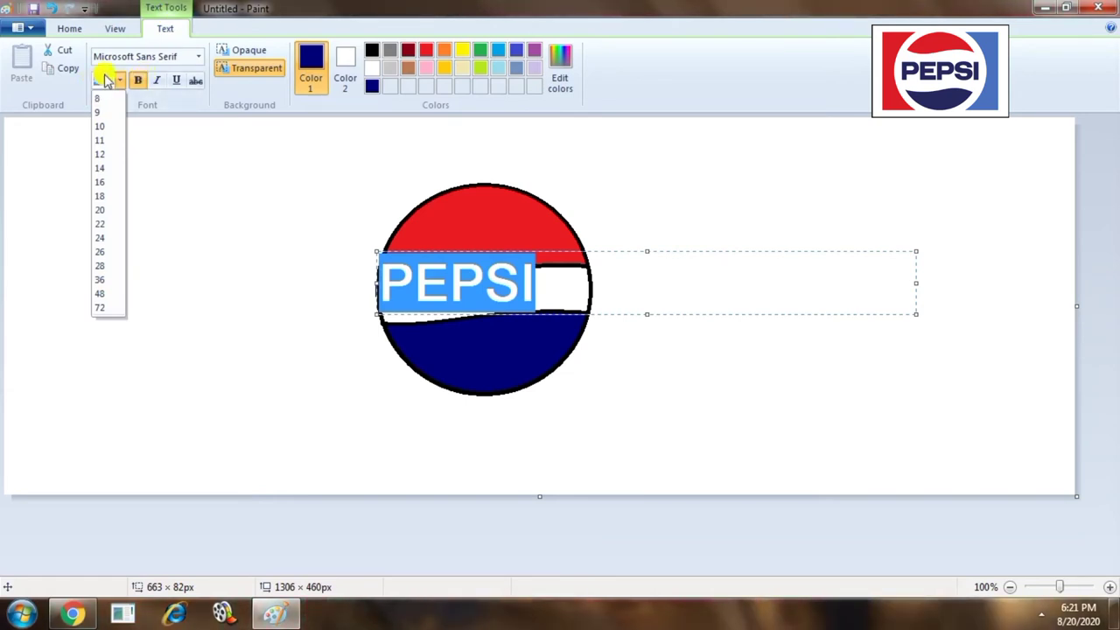
{"action": "type", "text": "45"}
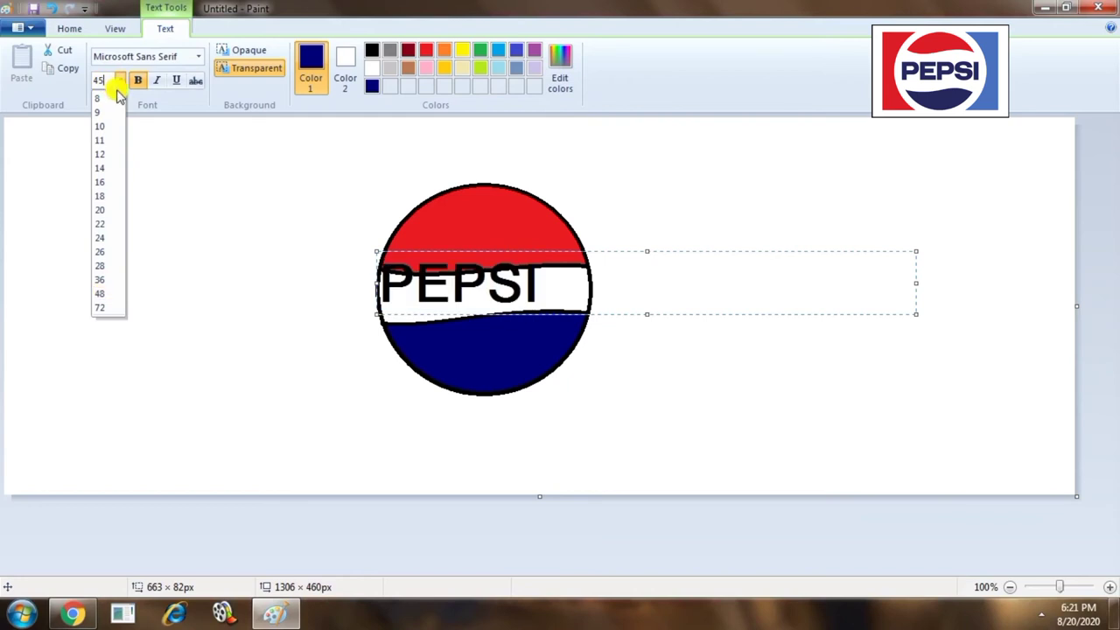
{"action": "key", "text": "Return"}
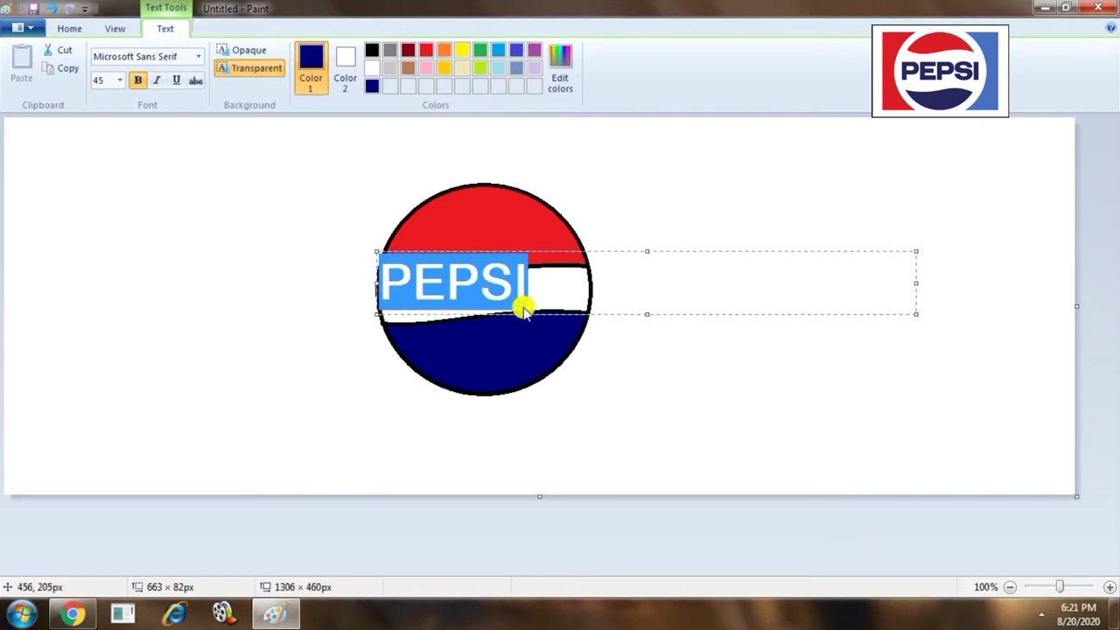
{"action": "left_click_drag", "start_coordinate": [761, 286], "coordinate": [578, 283]}
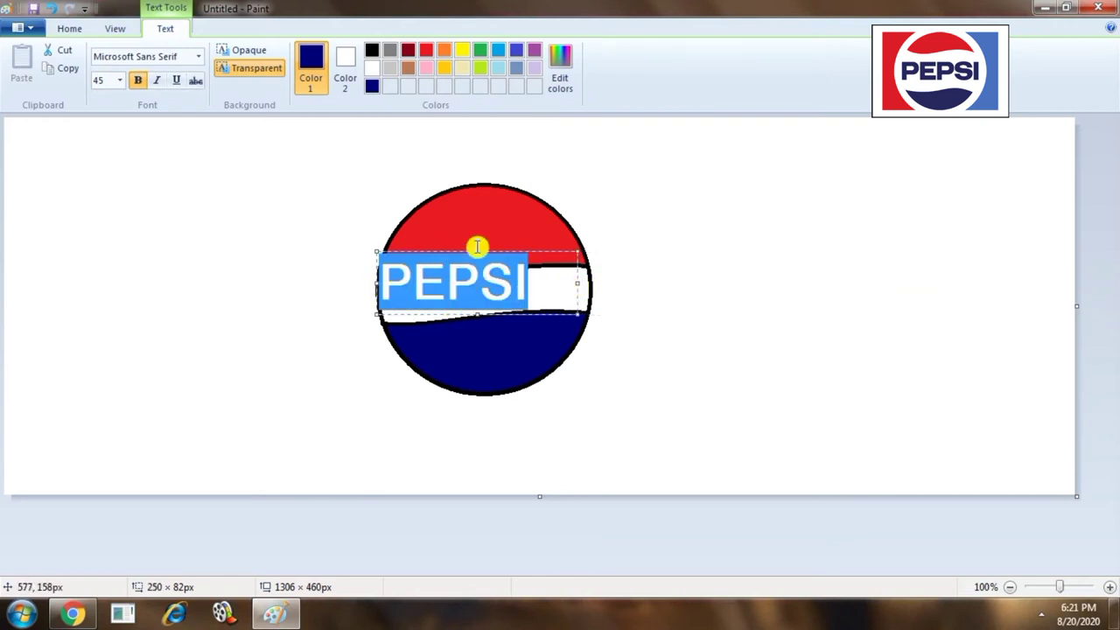
{"action": "left_click_drag", "start_coordinate": [476, 252], "coordinate": [481, 260]}
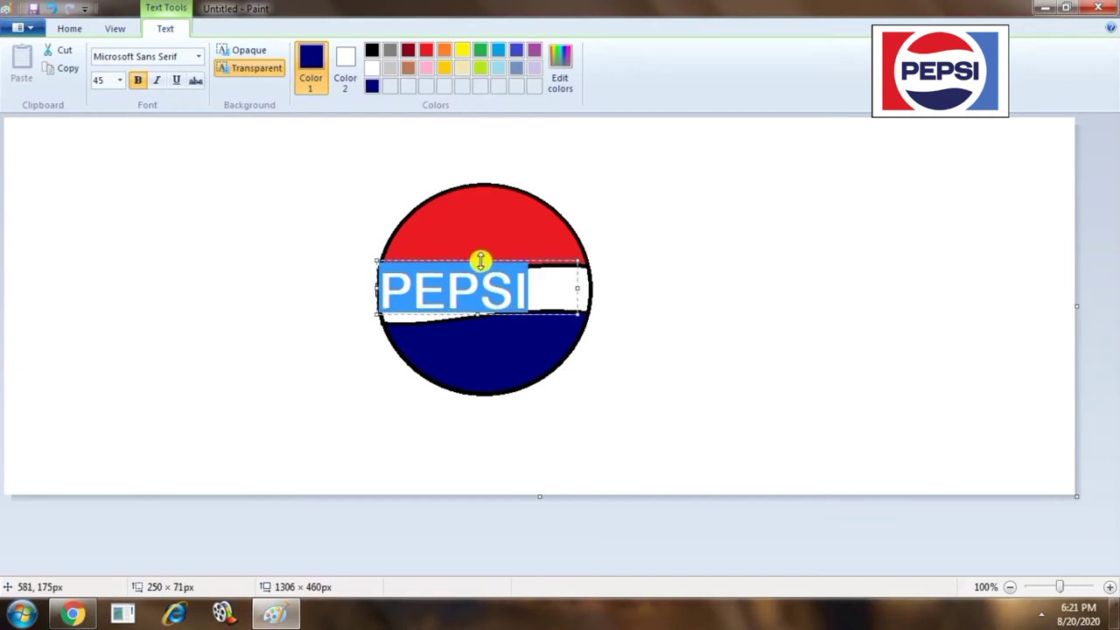
- Indent the PEPSI text toward the middle of the white band and set its font size to 43
{"action": "left_click", "coordinate": [380, 295]}
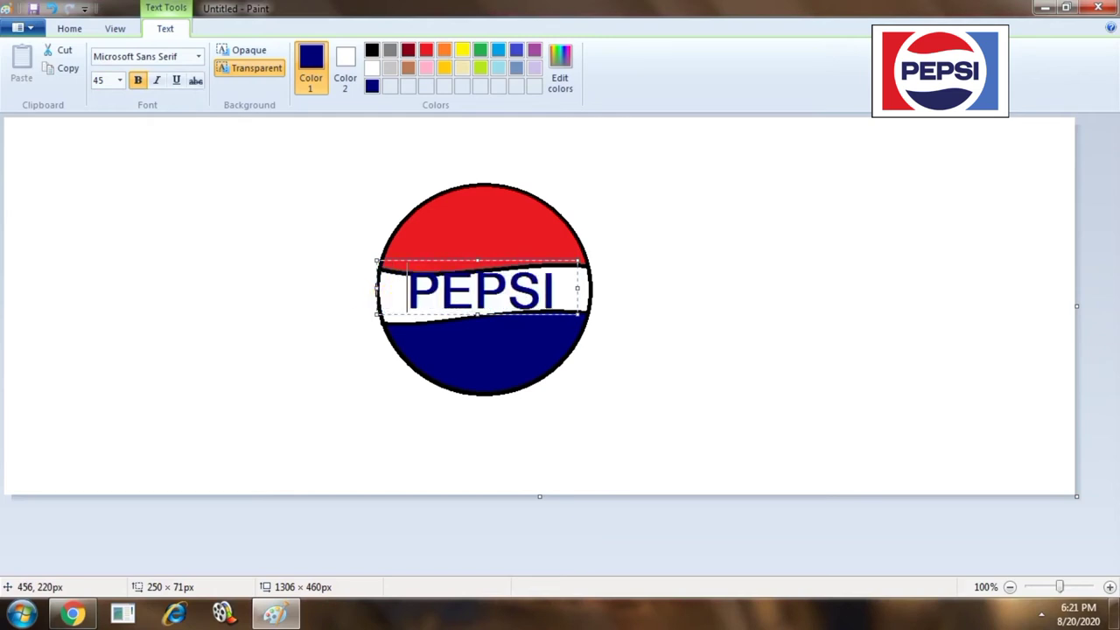
{"action": "left_click_drag", "start_coordinate": [475, 262], "coordinate": [475, 264]}
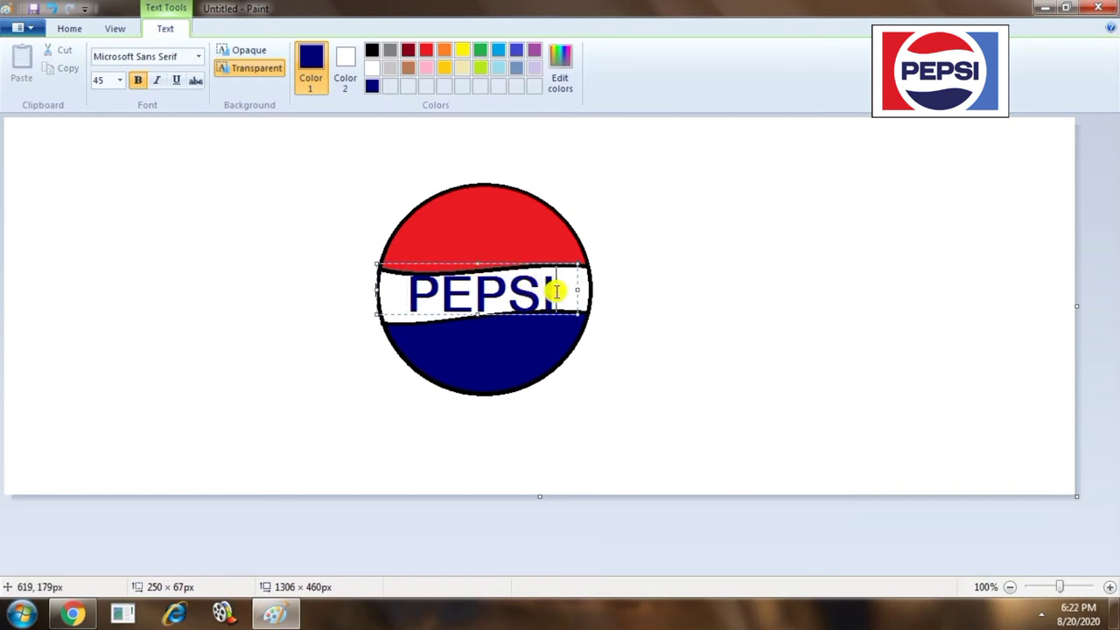
{"action": "left_click_drag", "start_coordinate": [556, 292], "coordinate": [383, 288]}
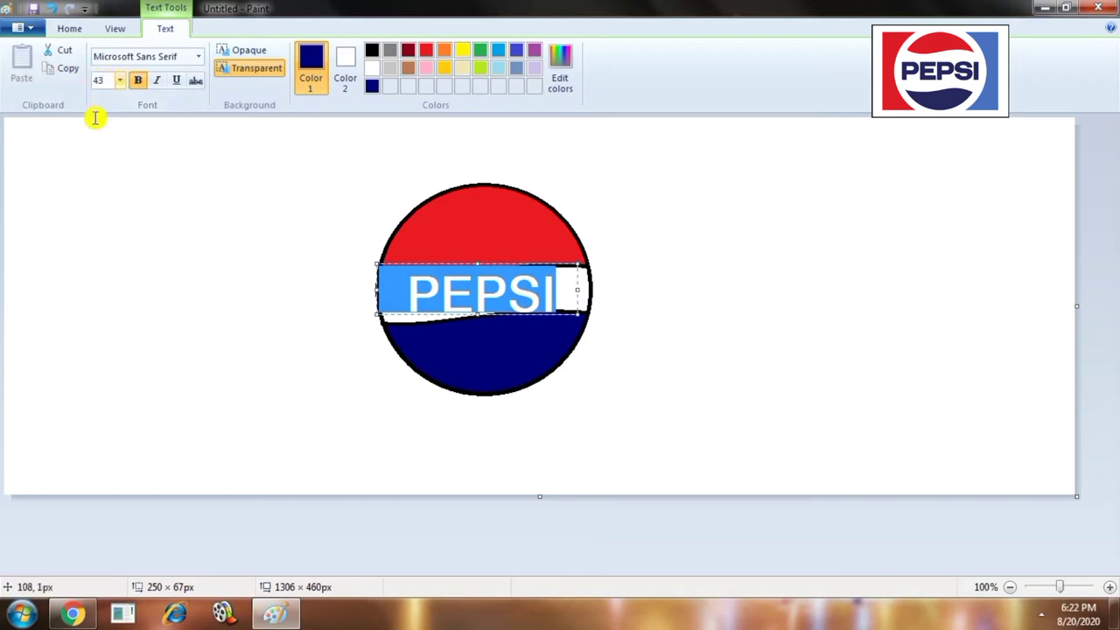
{"action": "left_click", "coordinate": [570, 301]}
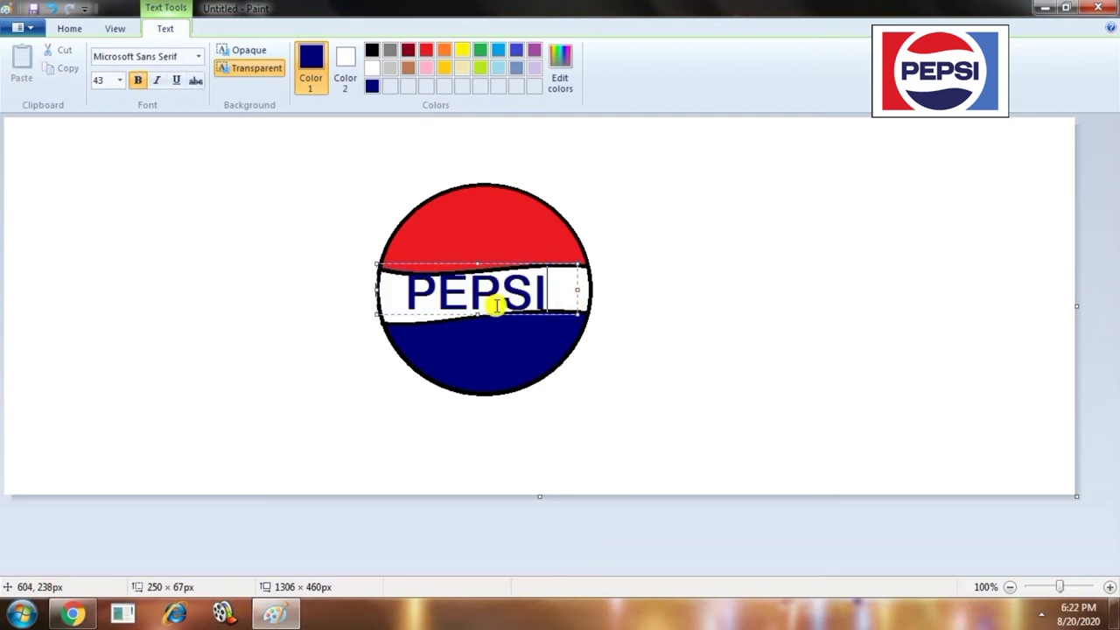
- Resize the PEPSI text box to about 289 by 65 px and commit the text to the picture
{"action": "left_click_drag", "start_coordinate": [477, 265], "coordinate": [479, 267]}
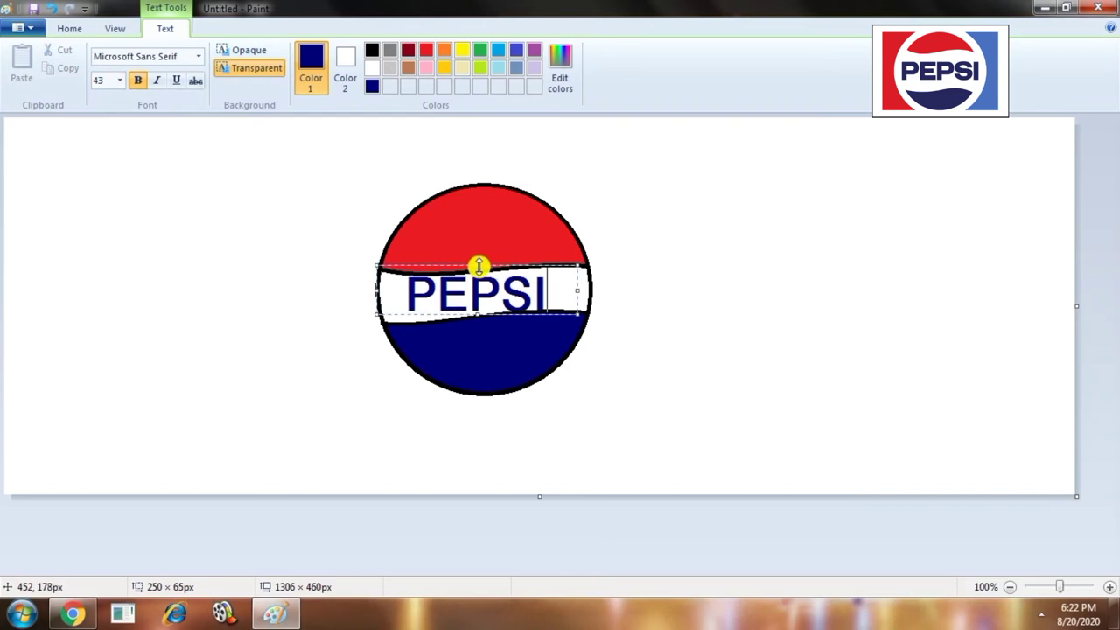
{"action": "left_click_drag", "start_coordinate": [580, 286], "coordinate": [609, 286]}
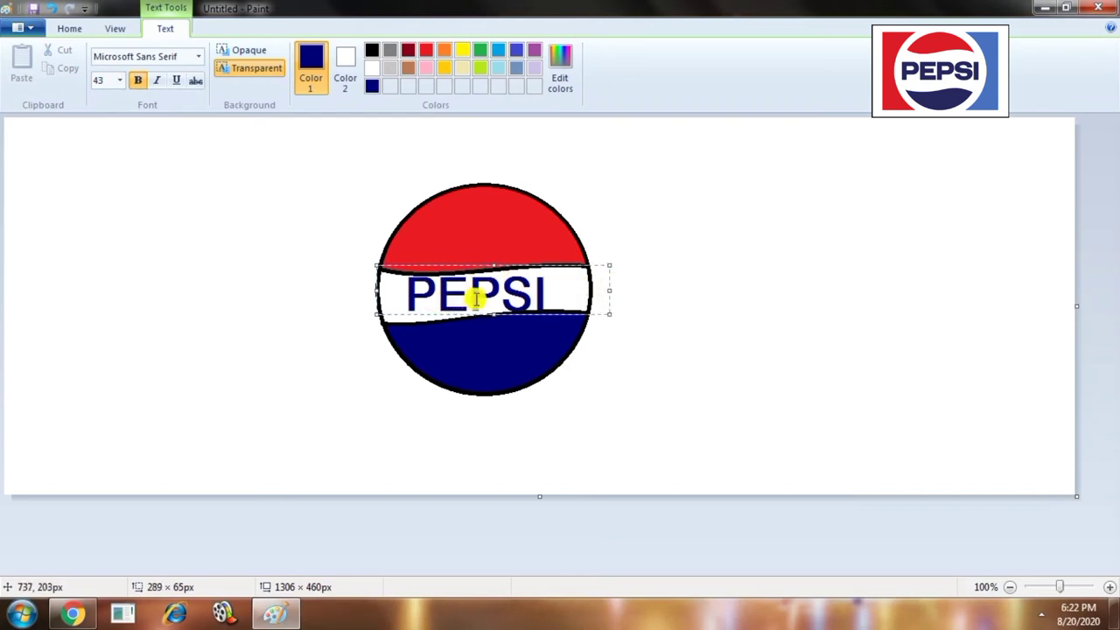
{"action": "left_click", "coordinate": [697, 281]}
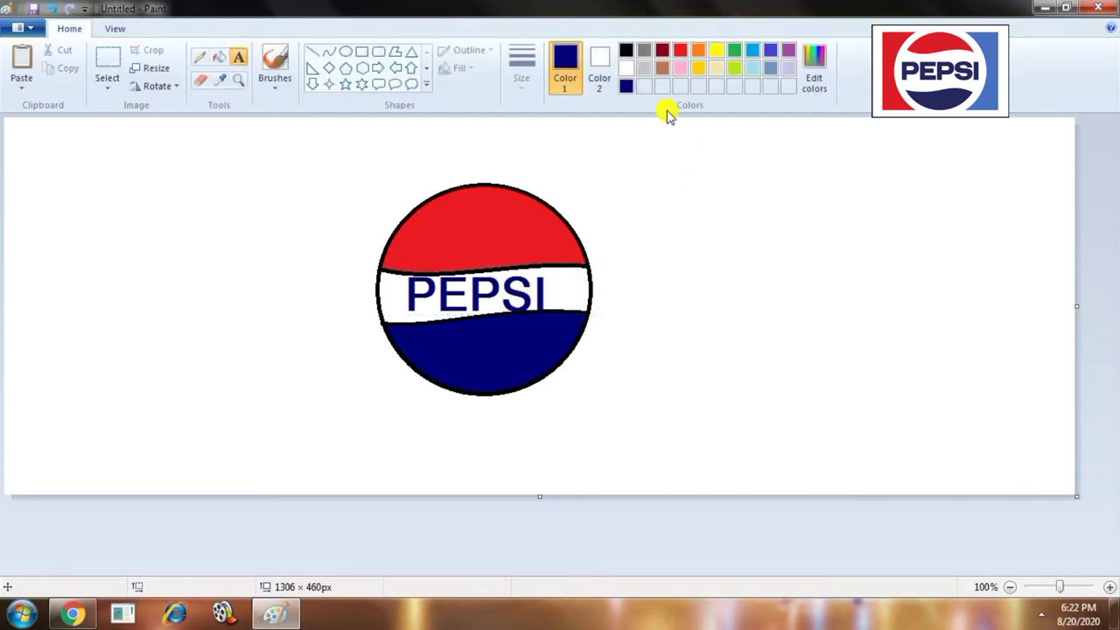
- Draw two red vertical lines joining the circle's top and bottom points to the upper and lower canvas edges
{"action": "left_click", "coordinate": [680, 50]}
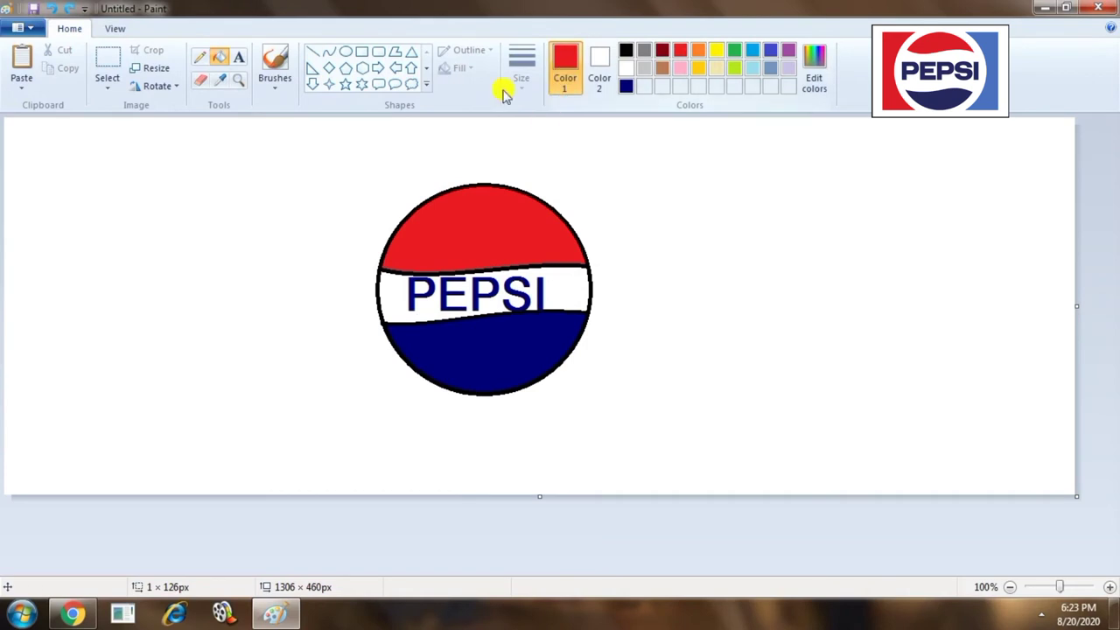
{"action": "left_click", "coordinate": [314, 53]}
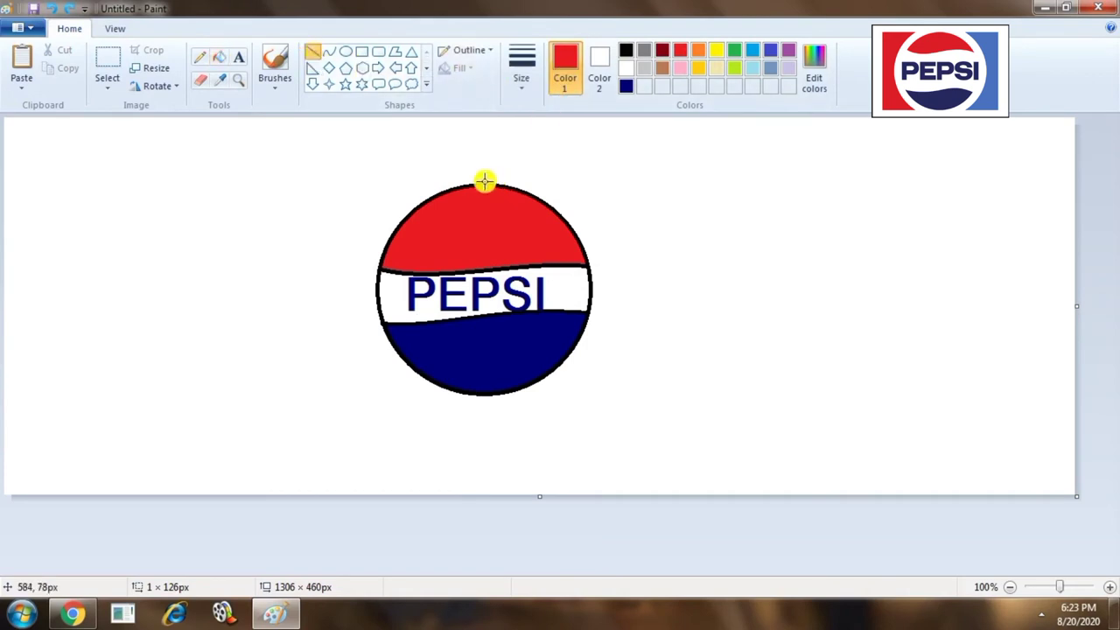
{"action": "left_click_drag", "start_coordinate": [479, 181], "coordinate": [484, 111]}
{"action": "left_click_drag", "start_coordinate": [482, 395], "coordinate": [480, 500]}
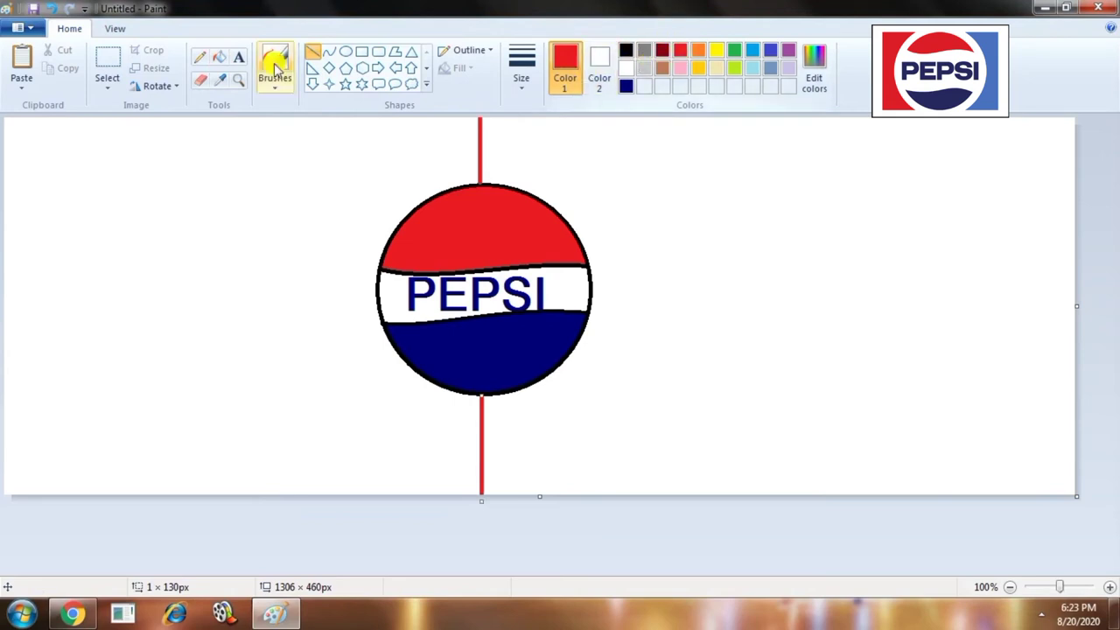
- Fill the background left of the circle with red and the background right of it with the custom navy blue
{"action": "left_click", "coordinate": [220, 57]}
{"action": "left_click", "coordinate": [238, 173]}
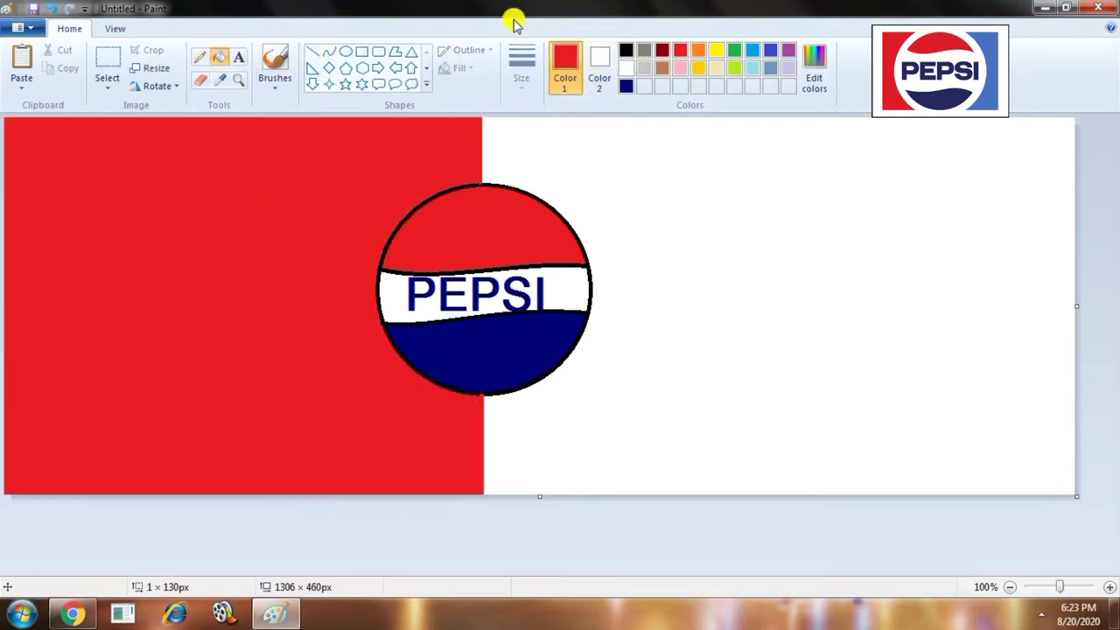
{"action": "left_click", "coordinate": [627, 85]}
{"action": "left_click", "coordinate": [560, 192]}
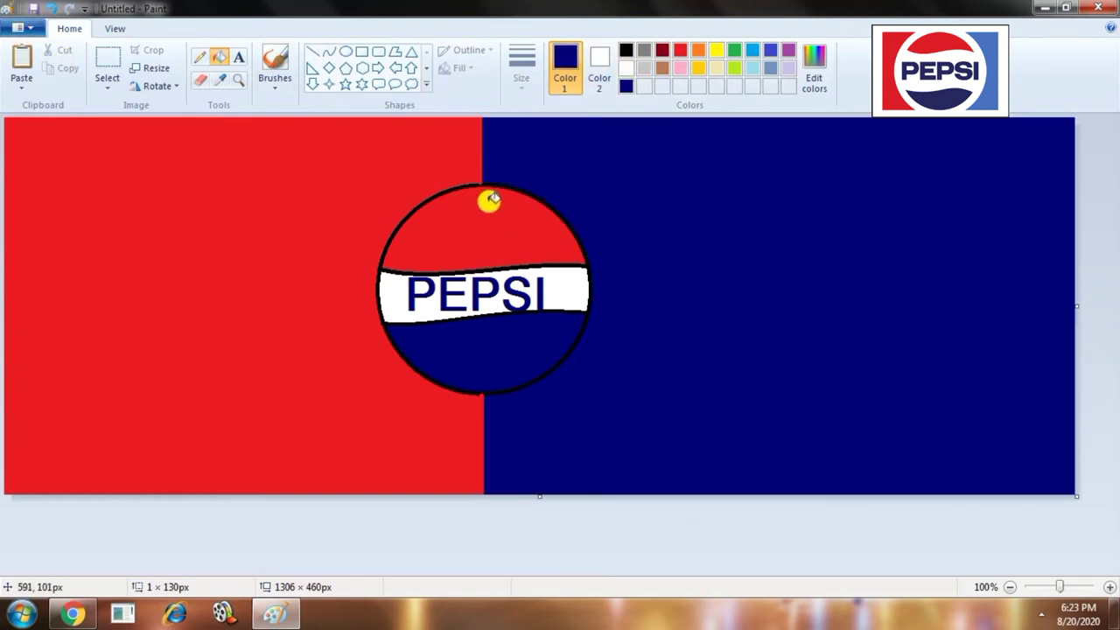
- Draw a white circle outline about 283 by 275 px around the logo, centred on the existing black circle
{"action": "left_click", "coordinate": [345, 53]}
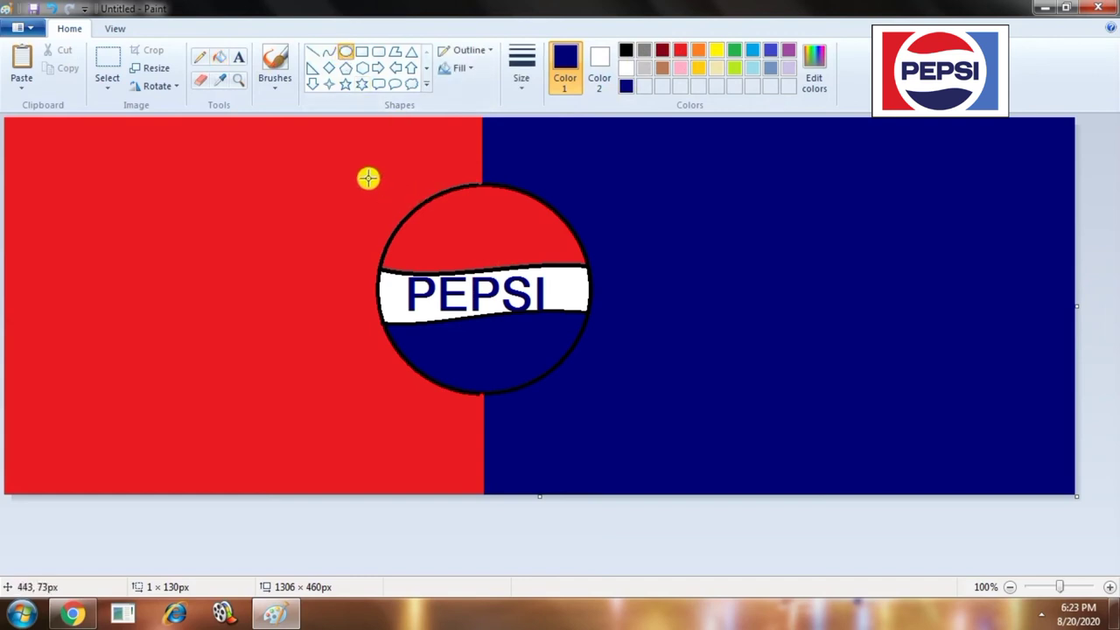
{"action": "left_click_drag", "start_coordinate": [365, 177], "coordinate": [595, 401]}
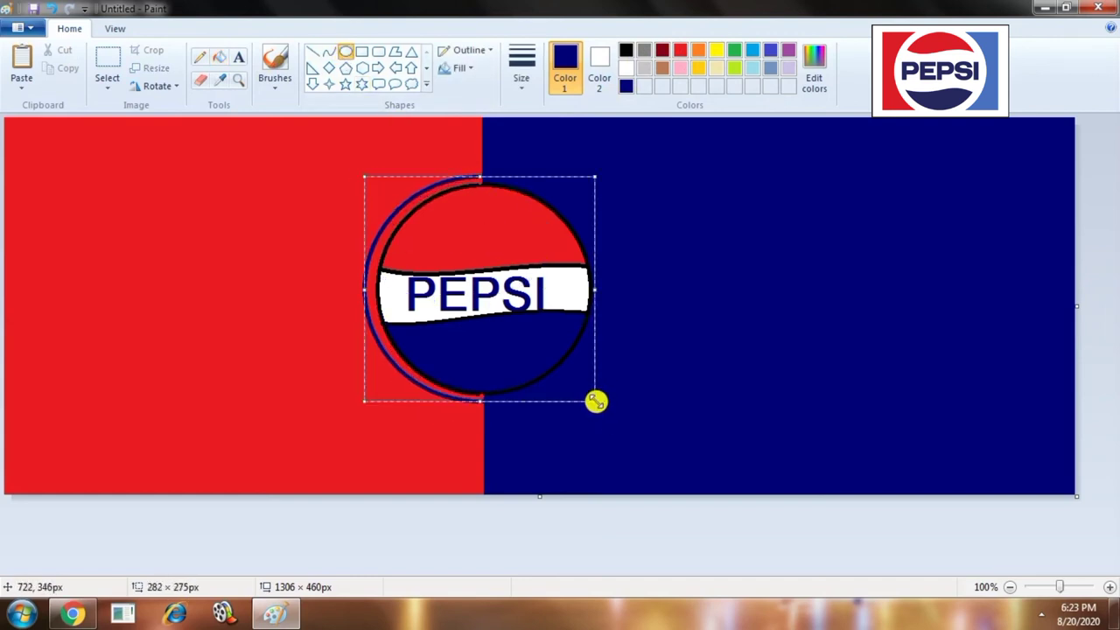
{"action": "left_click", "coordinate": [625, 68]}
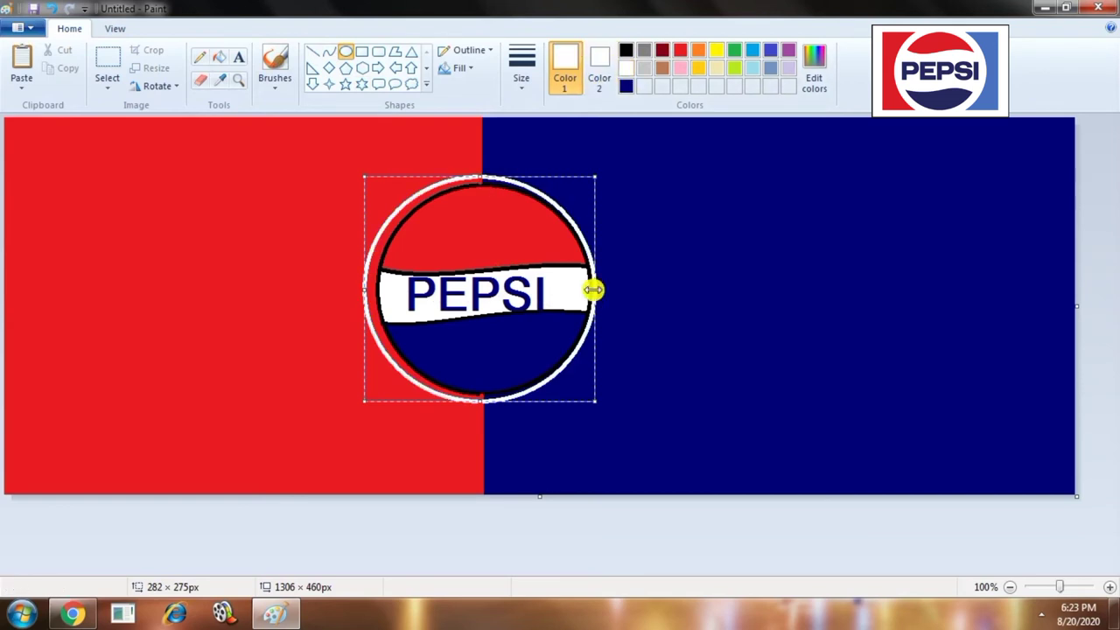
{"action": "left_click_drag", "start_coordinate": [599, 289], "coordinate": [601, 291]}
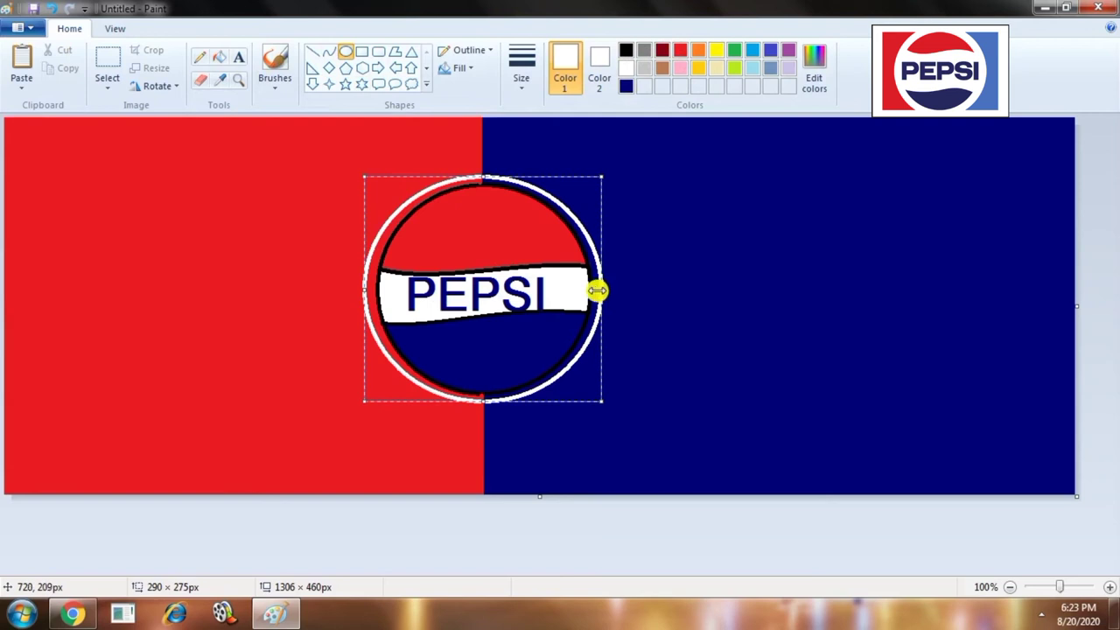
{"action": "left_click_drag", "start_coordinate": [365, 287], "coordinate": [367, 287]}
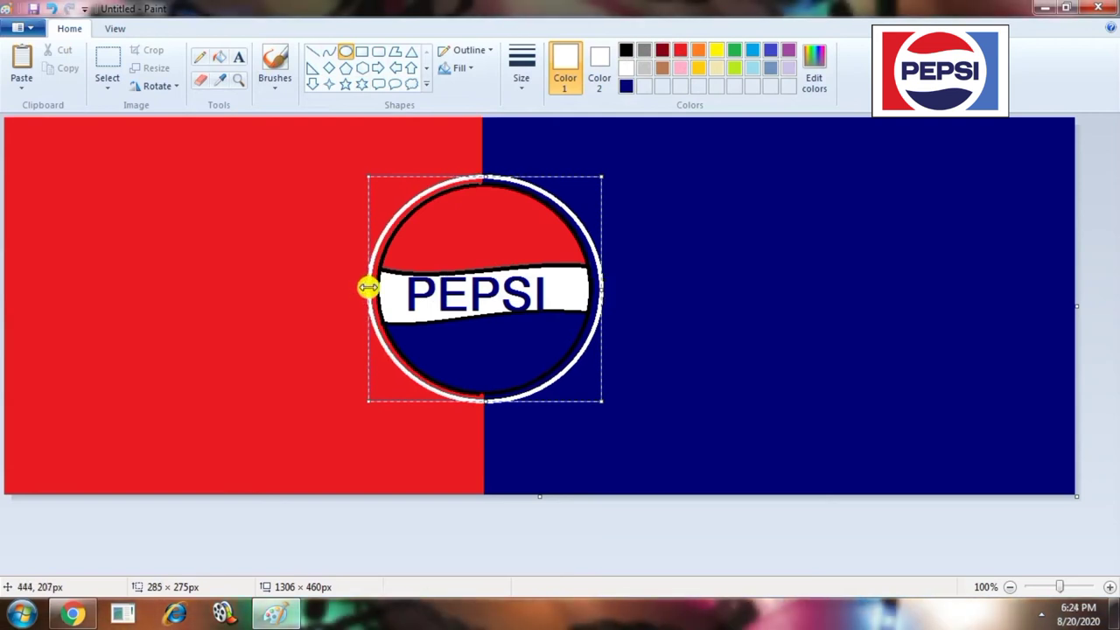
{"action": "left_click_drag", "start_coordinate": [602, 288], "coordinate": [600, 288]}
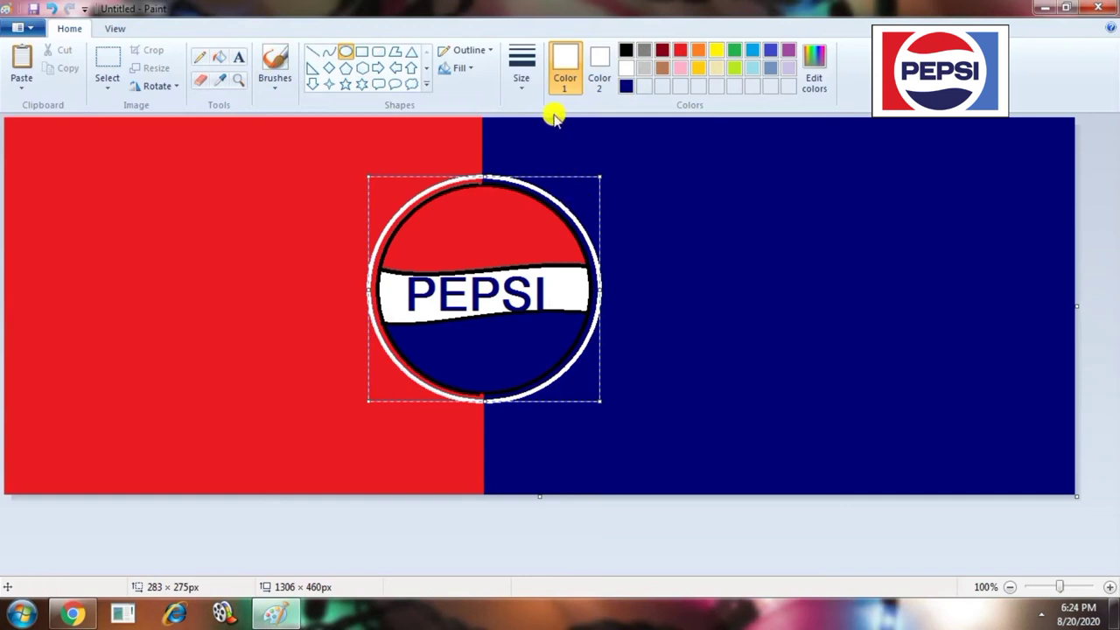
- Fill the logo's black outlines and both halves of the gap between the two circles with white
{"action": "left_click", "coordinate": [219, 57]}
{"action": "left_click", "coordinate": [472, 182]}
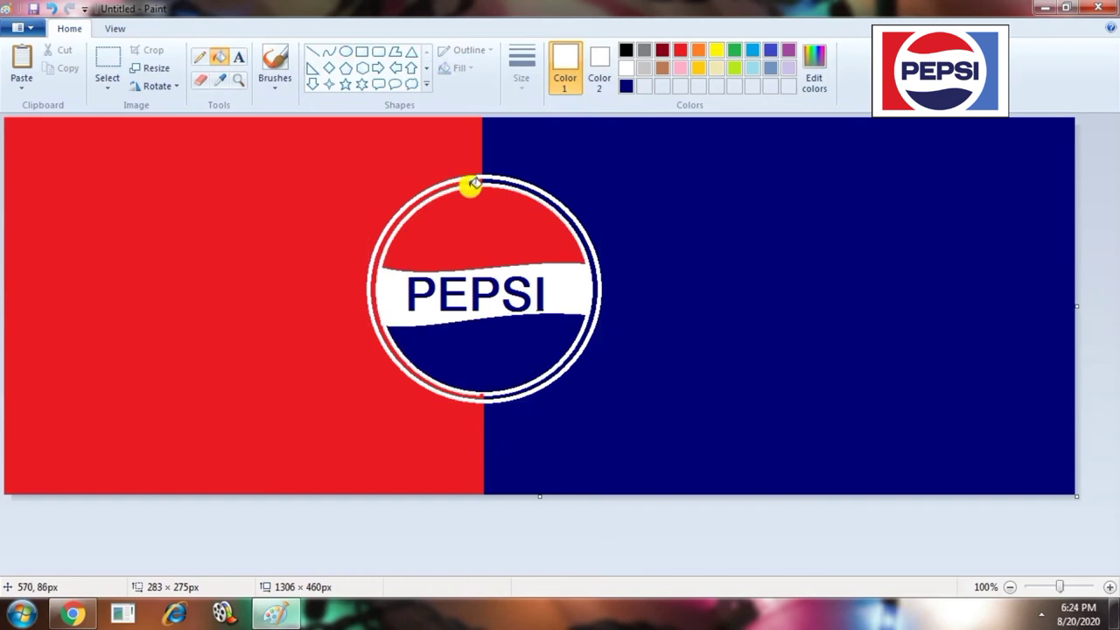
{"action": "left_click", "coordinate": [488, 177]}
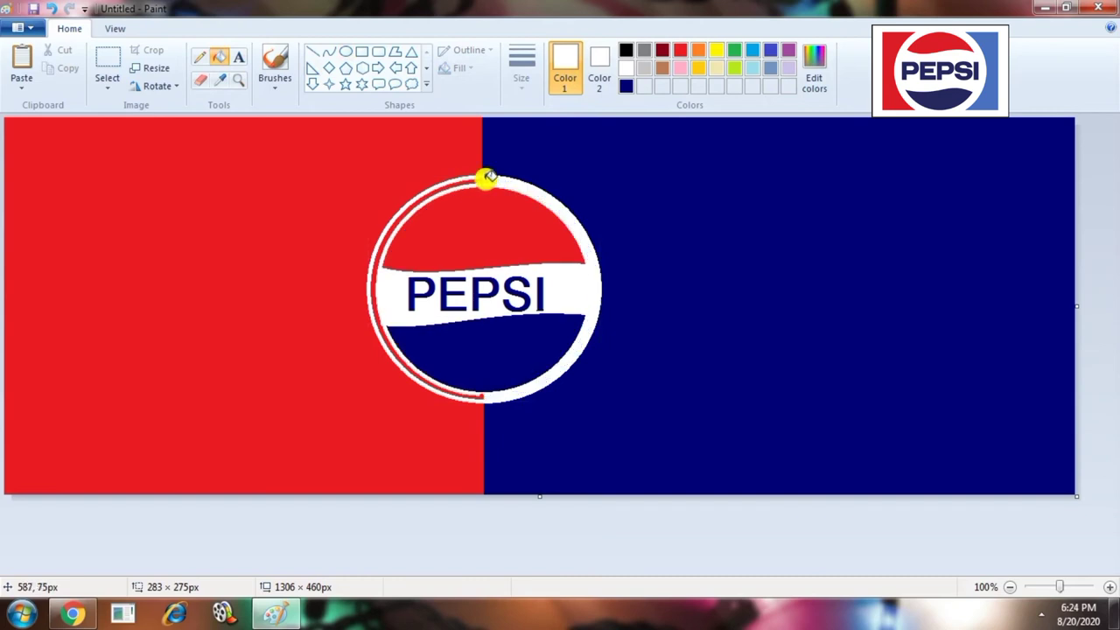
{"action": "left_click", "coordinate": [466, 186]}
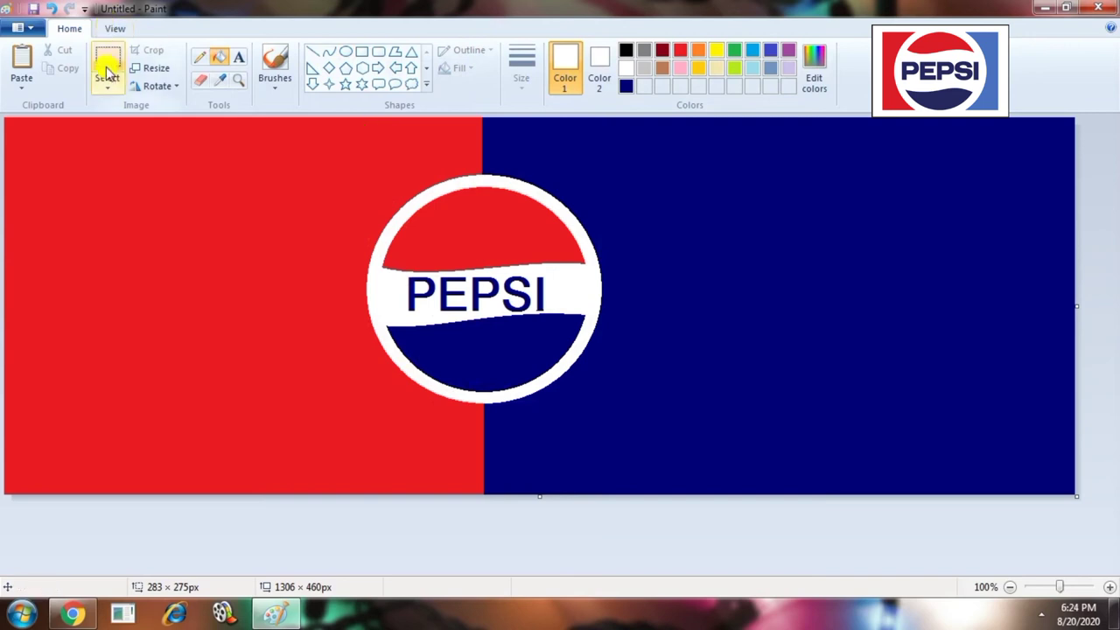
{"action": "left_click", "coordinate": [109, 70]}
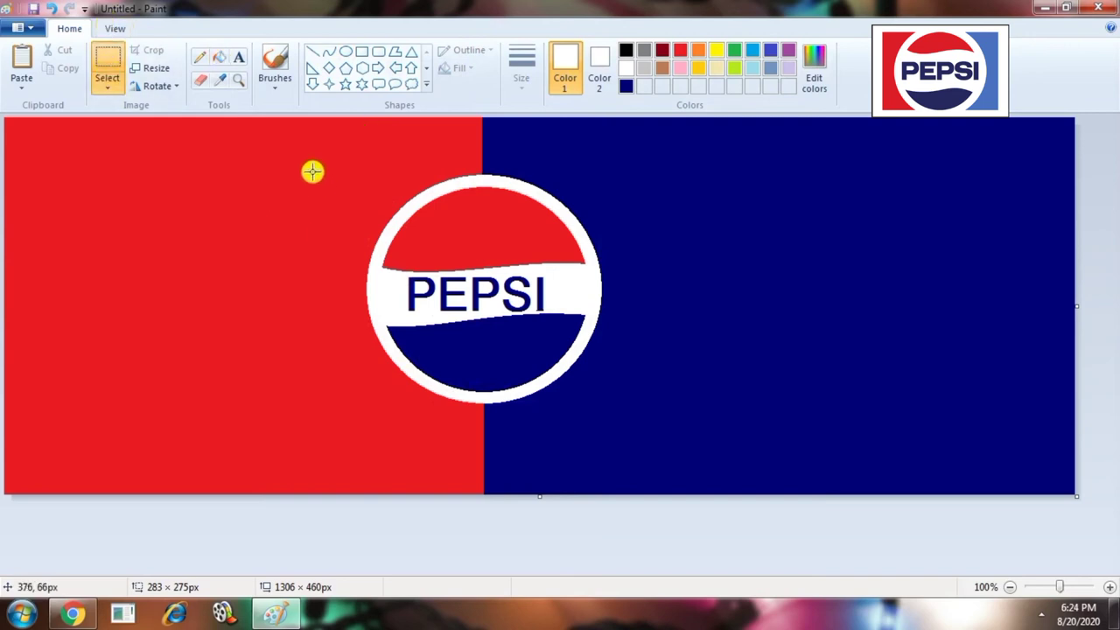
{"action": "left_click", "coordinate": [107, 70]}
{"action": "left_click_drag", "start_coordinate": [324, 162], "coordinate": [658, 442]}
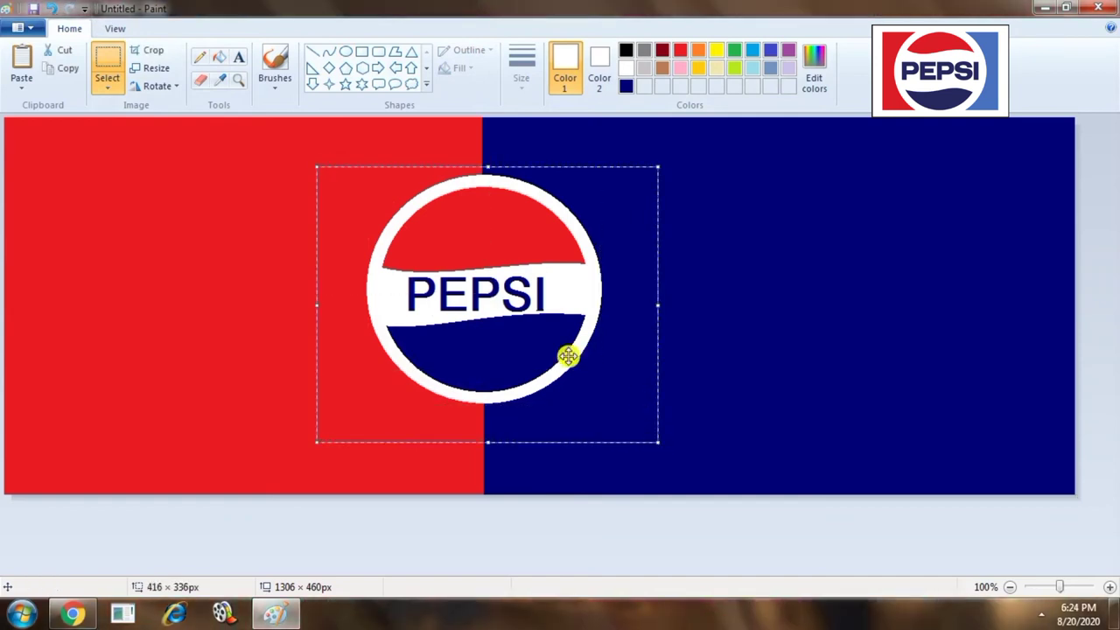
{"action": "mouse_move", "coordinate": [475, 250]}
{"action": "left_mouse_down"}
{"action": "mouse_move", "coordinate": [858, 243]}
{"action": "mouse_move", "coordinate": [463, 265]}
{"action": "mouse_move", "coordinate": [475, 252]}
{"action": "left_mouse_up"}
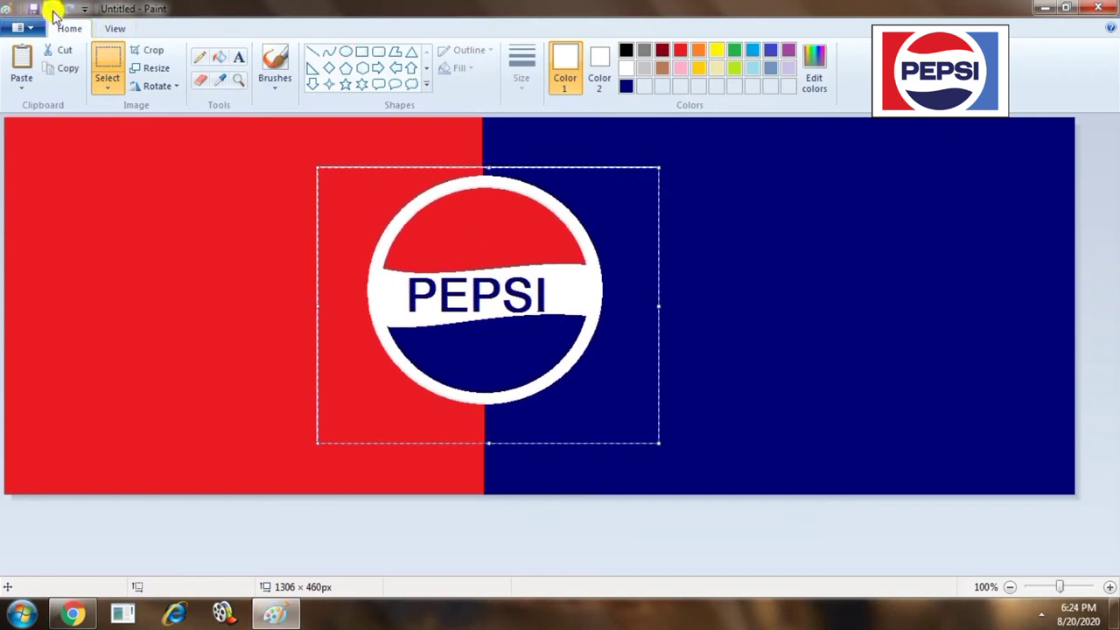
{"action": "left_click", "coordinate": [54, 14]}
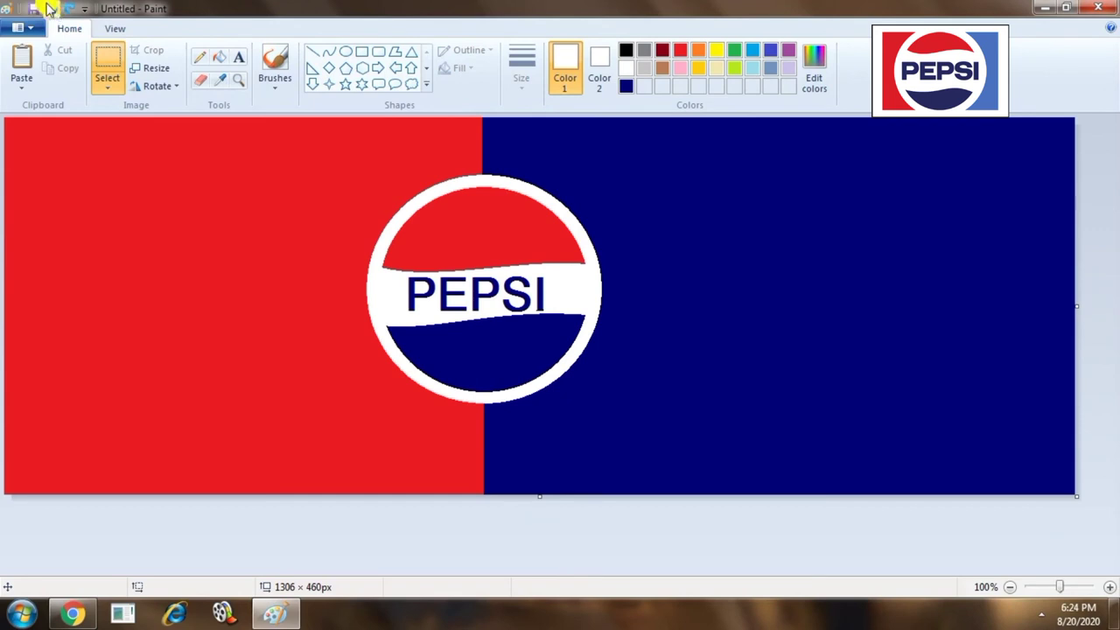
{"action": "left_click", "coordinate": [22, 80]}
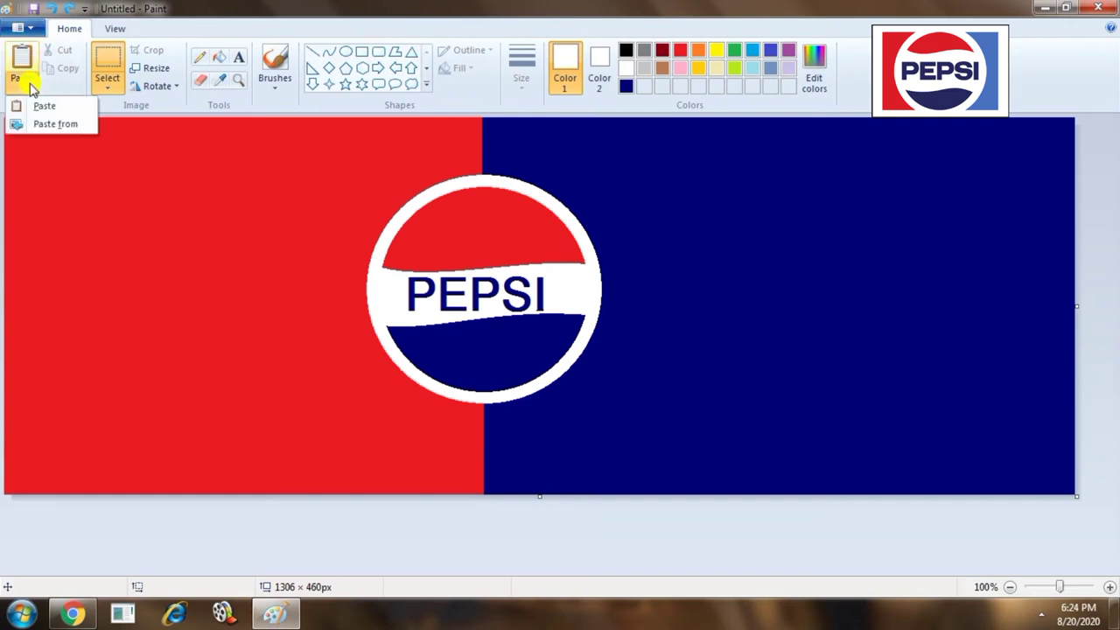
- Copy a rectangular area about 459 by 317 px around the logo and paste it onto the navy background right of the original
{"action": "left_click", "coordinate": [116, 91]}
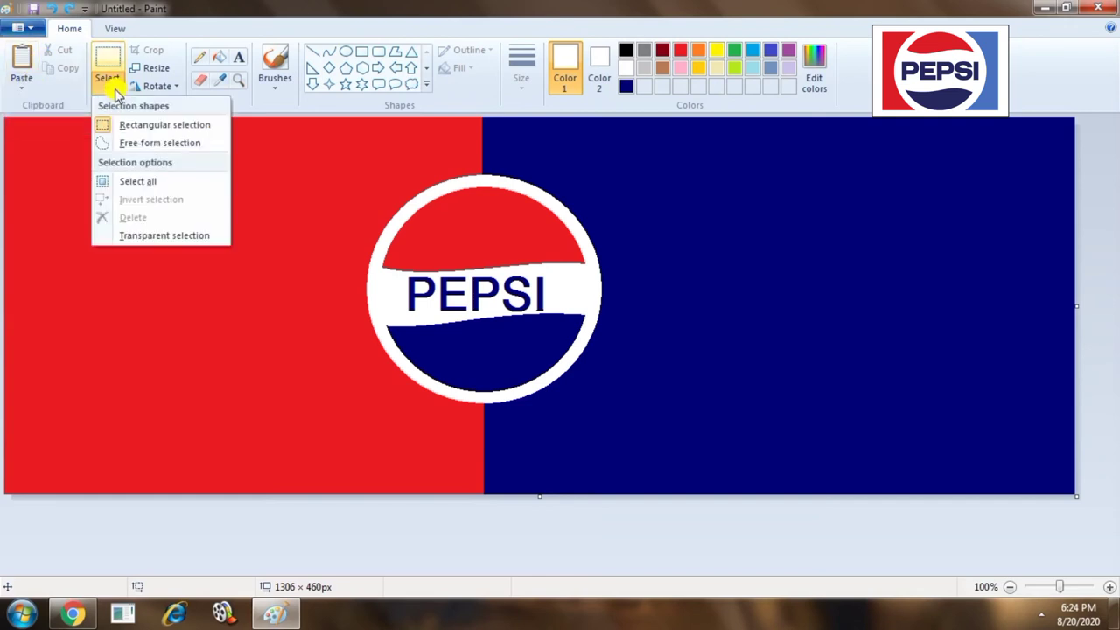
{"action": "left_click", "coordinate": [126, 70]}
{"action": "left_click", "coordinate": [108, 83]}
{"action": "left_click", "coordinate": [137, 122]}
{"action": "left_click_drag", "start_coordinate": [287, 165], "coordinate": [662, 424]}
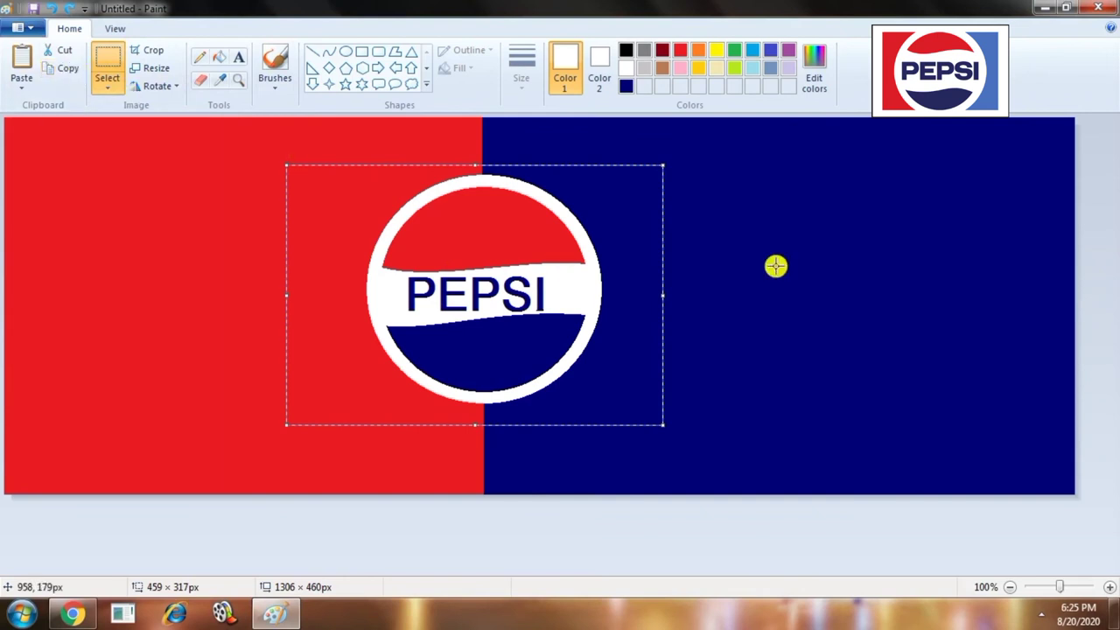
{"action": "left_click", "coordinate": [22, 80]}
{"action": "left_click", "coordinate": [54, 110]}
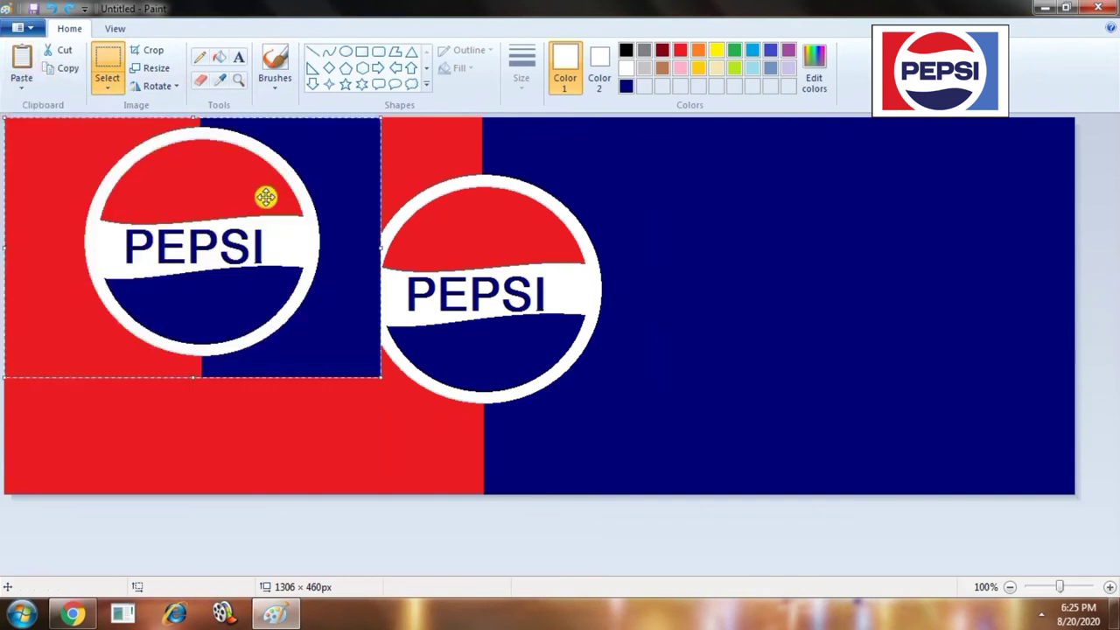
{"action": "left_click_drag", "start_coordinate": [191, 195], "coordinate": [848, 244]}
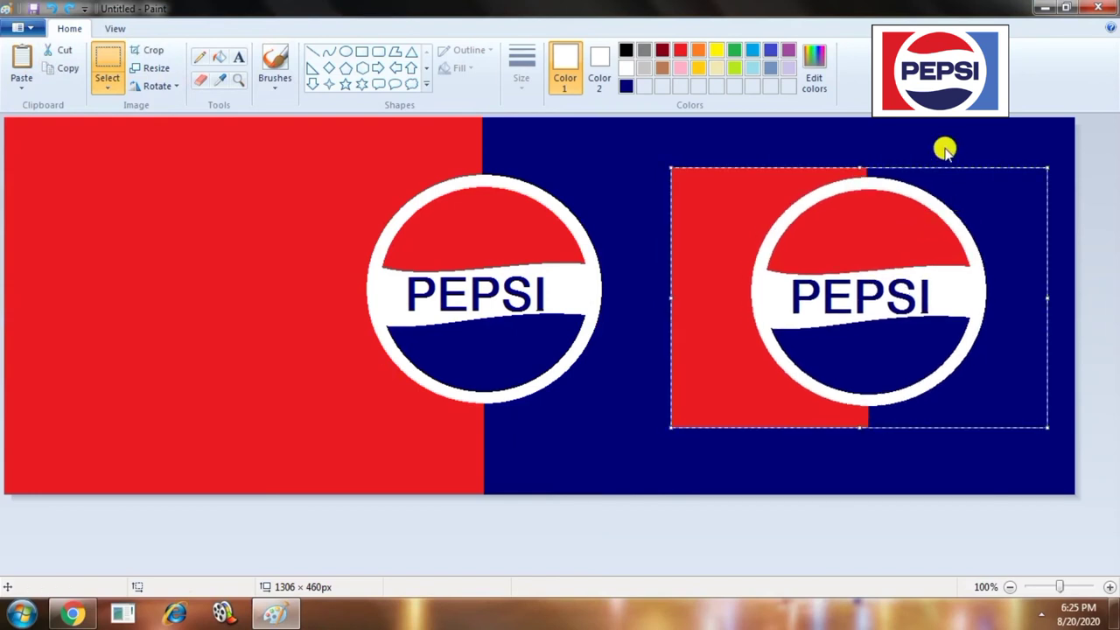
{"action": "left_click", "coordinate": [611, 169]}
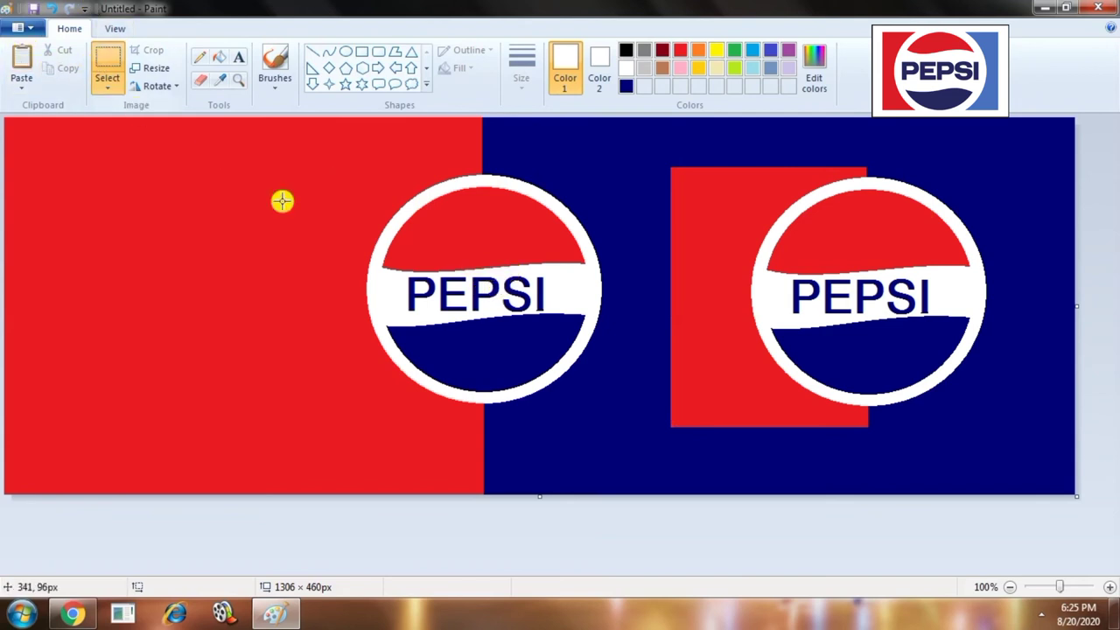
- Shrink a selection around the original logo to about 433 by 291 px and try cropping the picture to it
{"action": "left_click_drag", "start_coordinate": [296, 172], "coordinate": [652, 417]}
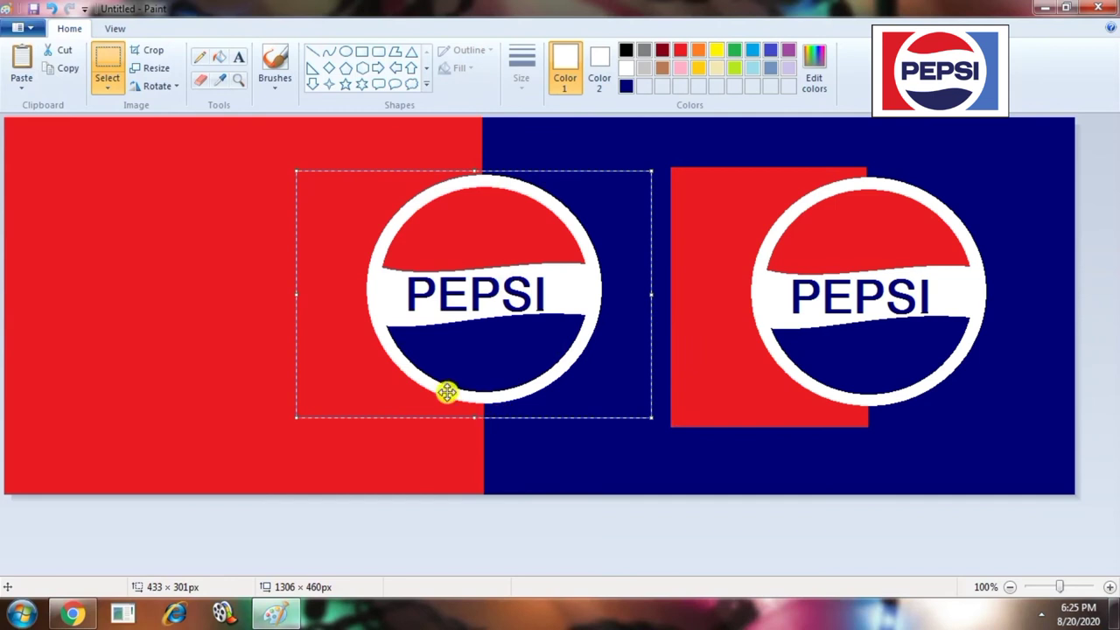
{"action": "left_click_drag", "start_coordinate": [473, 417], "coordinate": [473, 409]}
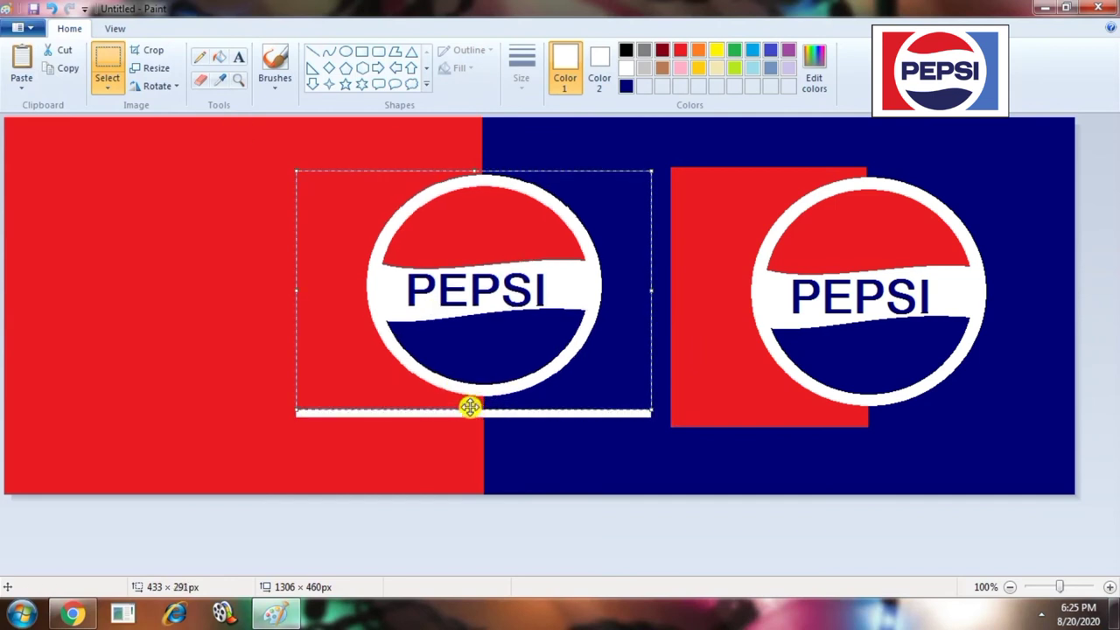
{"action": "left_click", "coordinate": [151, 52]}
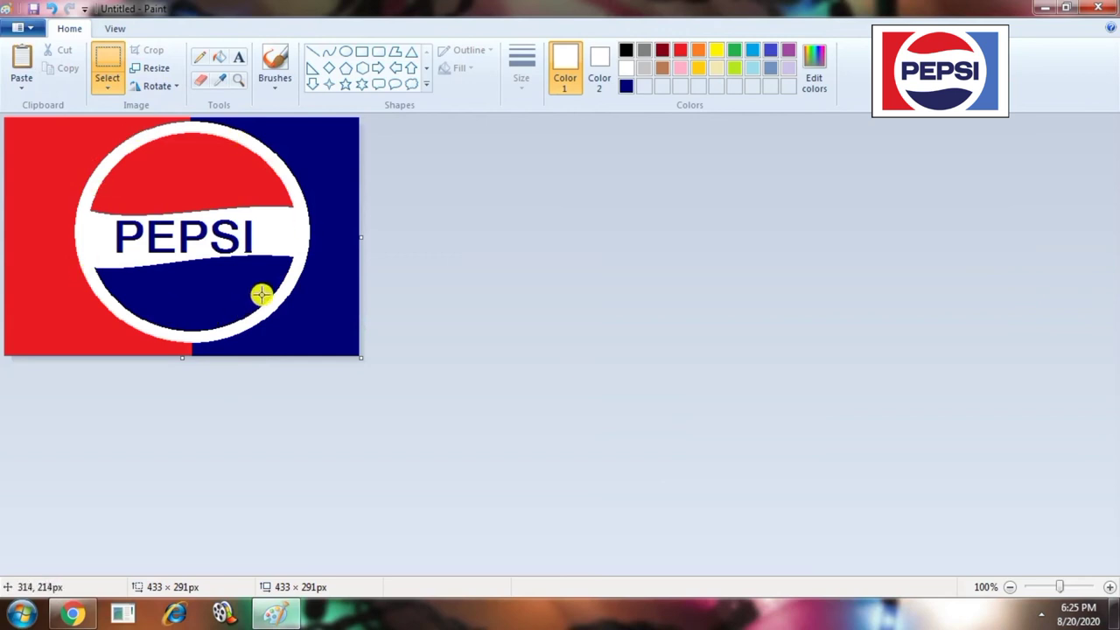
{"action": "left_click", "coordinate": [55, 9]}
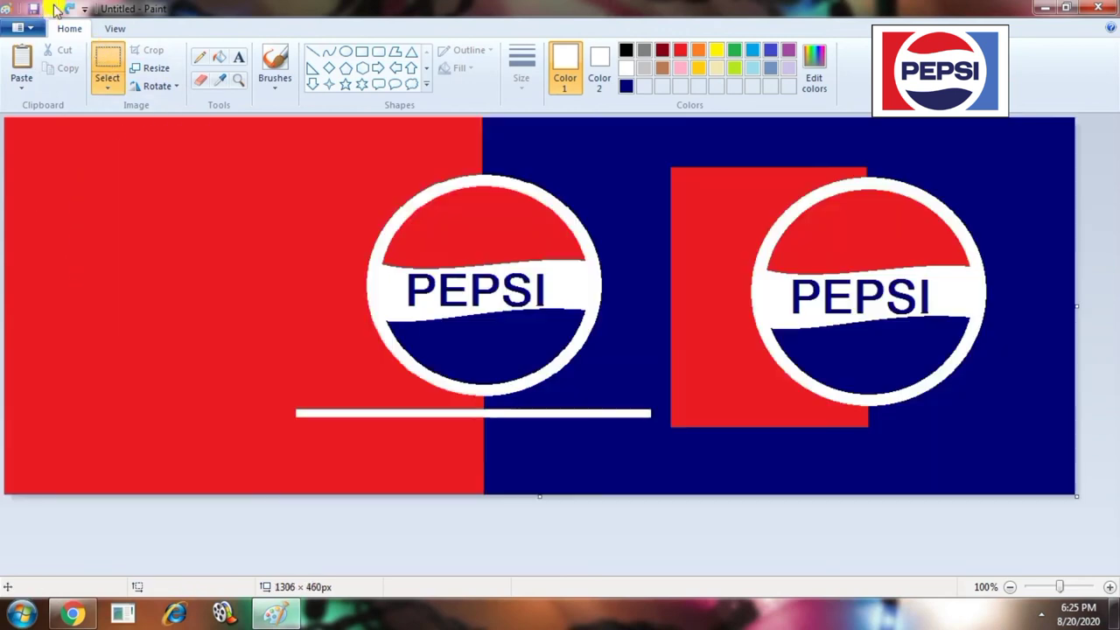
- Undo the last shrinking of the area around the original logo and view the picture at 200% and 50% before returning to 100% zoom
{"action": "left_click", "coordinate": [55, 9]}
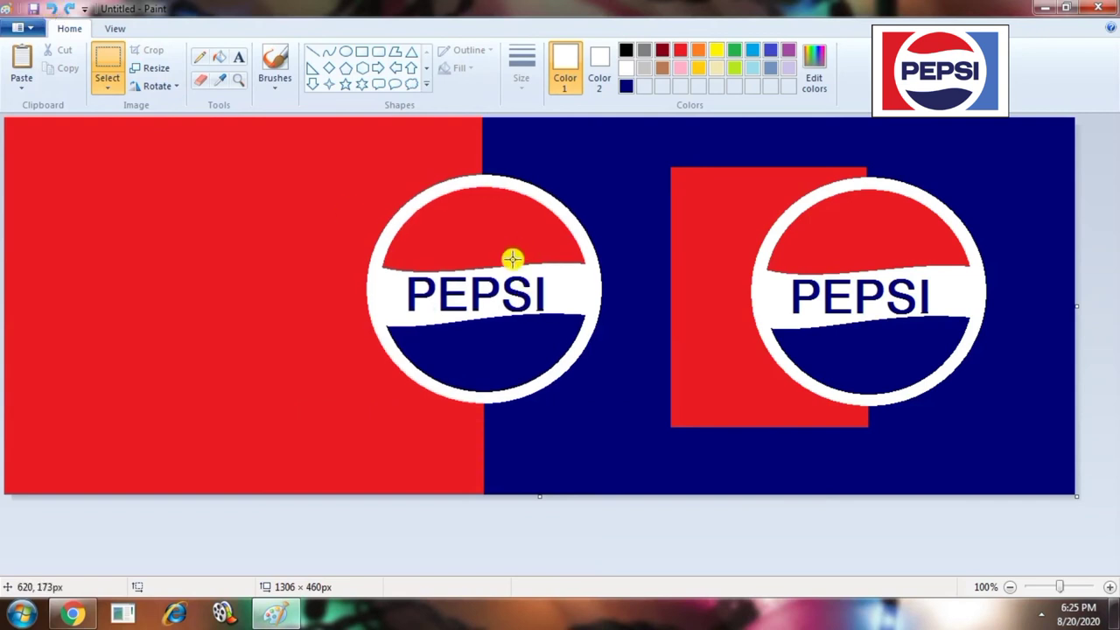
{"action": "left_click", "coordinate": [113, 29]}
{"action": "left_click", "coordinate": [21, 63]}
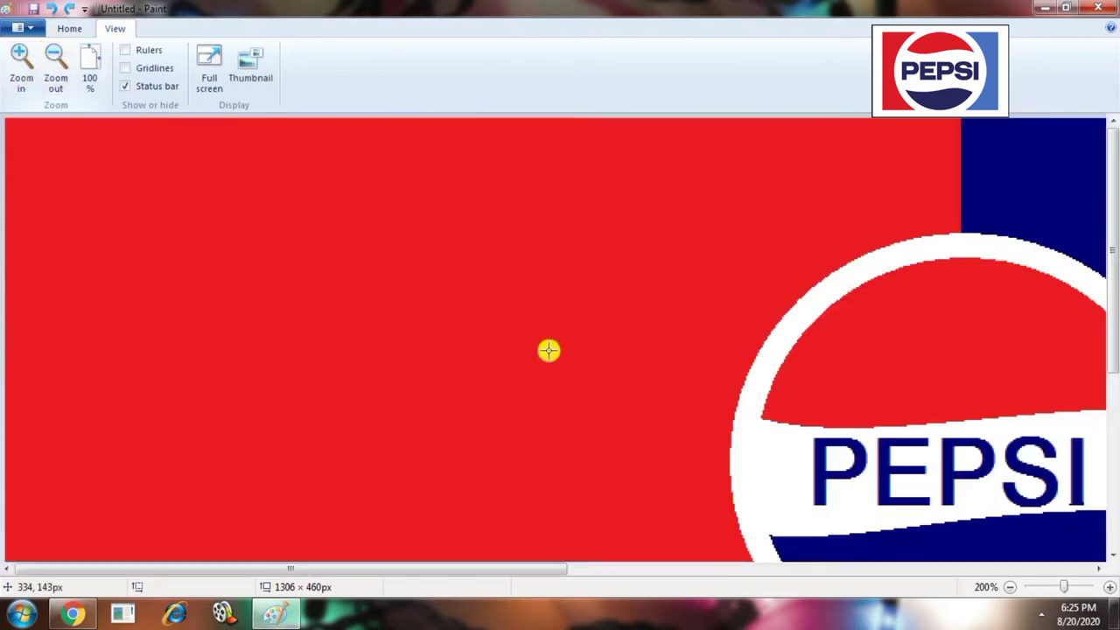
{"action": "left_click_drag", "start_coordinate": [1075, 592], "coordinate": [1046, 600]}
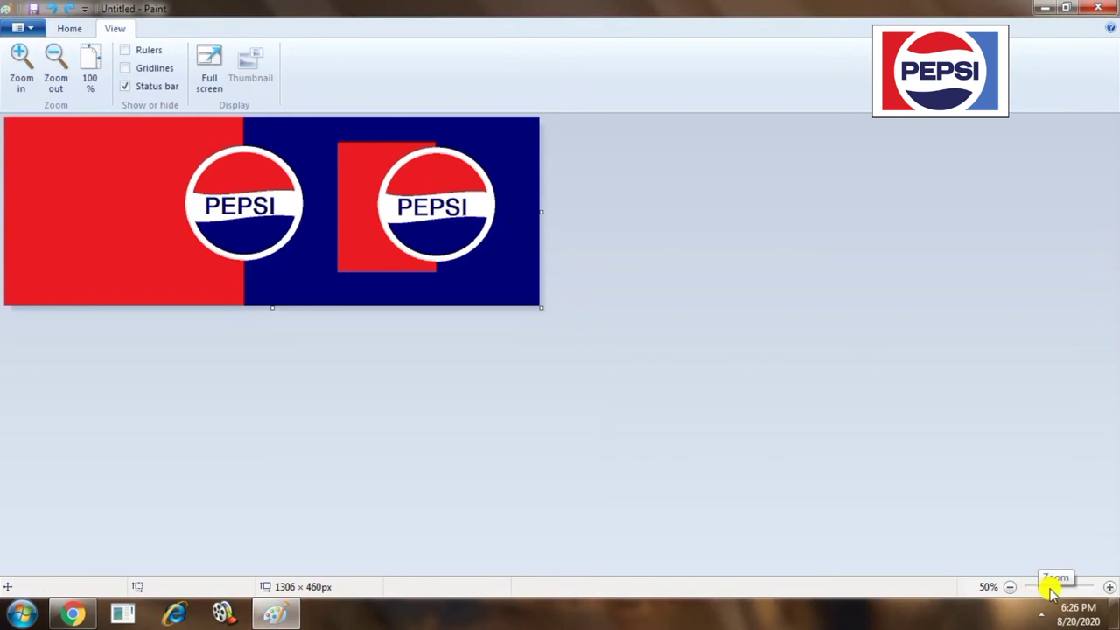
{"action": "left_click", "coordinate": [1058, 589]}
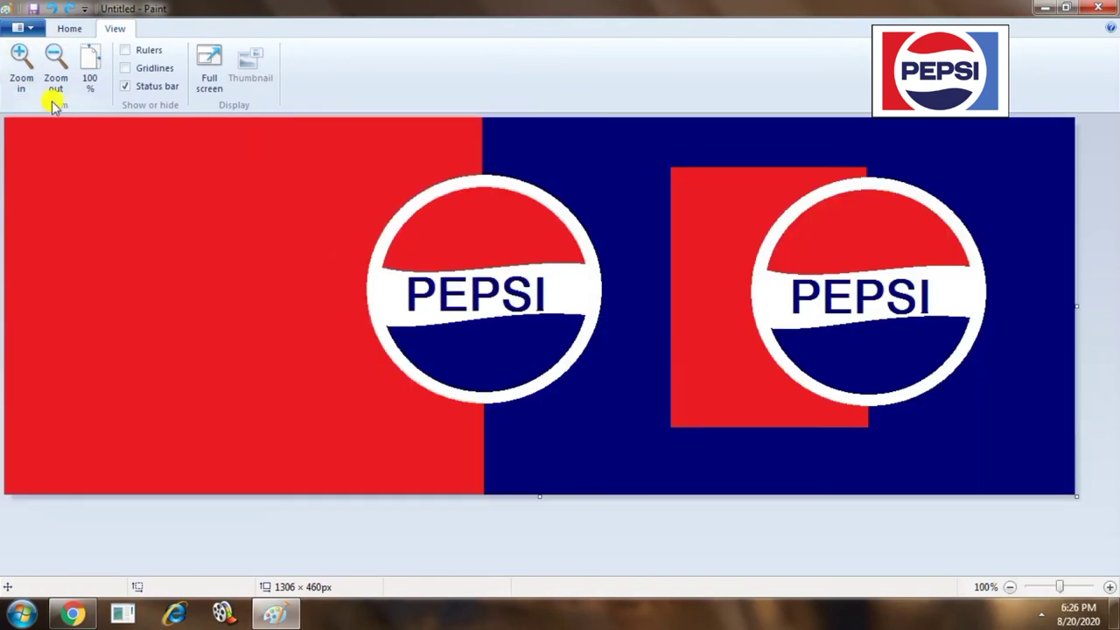
- Show the rulers and gridlines, and switch the status bar off and back on
{"action": "left_click", "coordinate": [142, 52]}
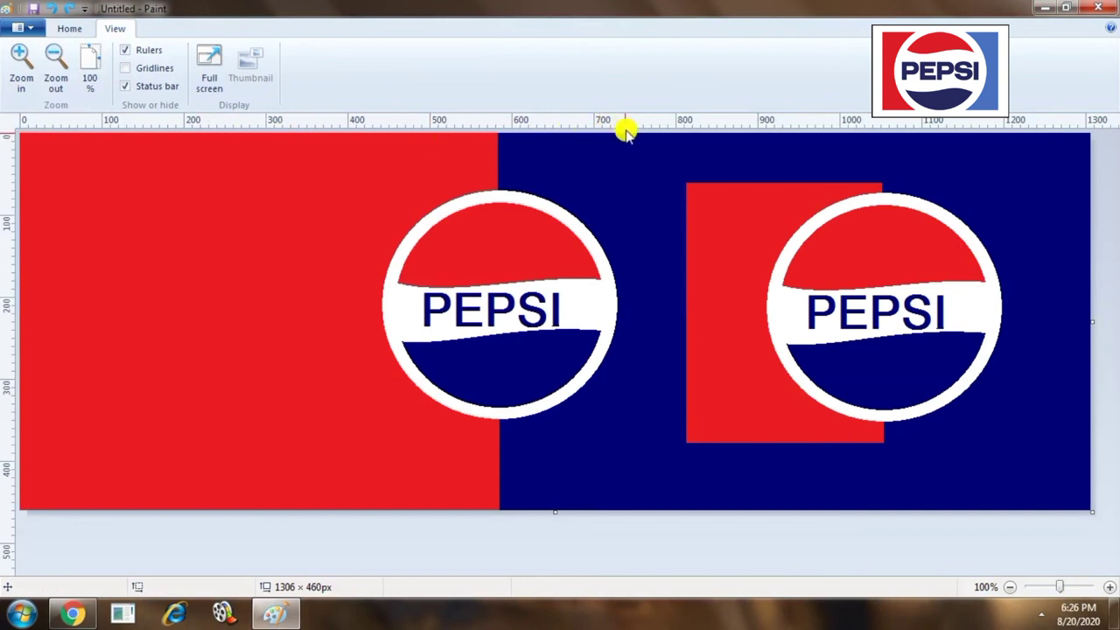
{"action": "left_click", "coordinate": [146, 76]}
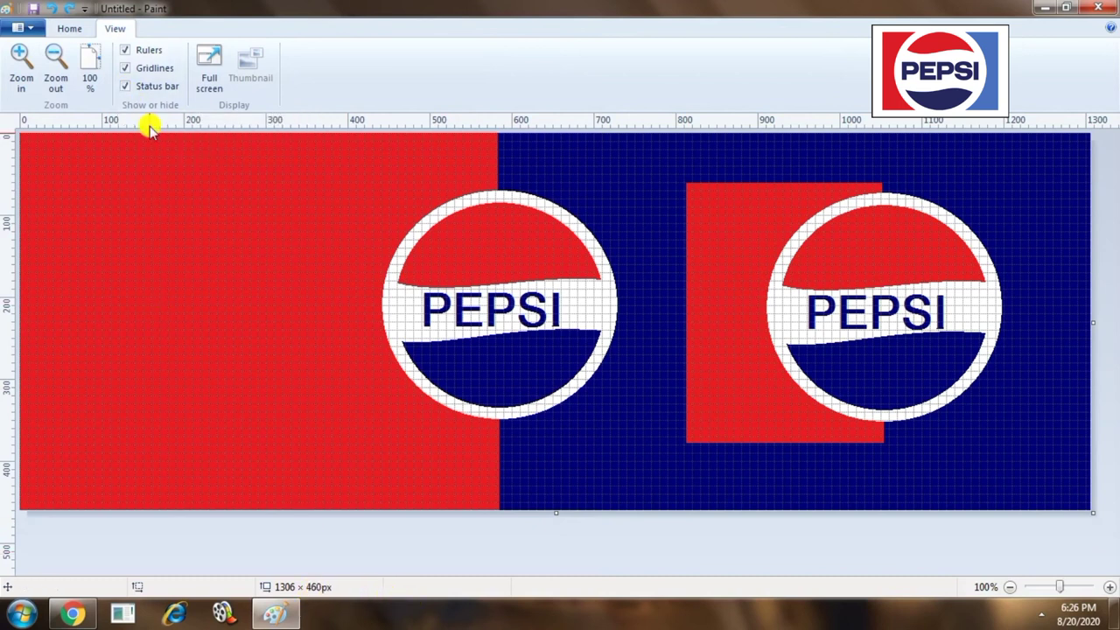
{"action": "left_click", "coordinate": [126, 88]}
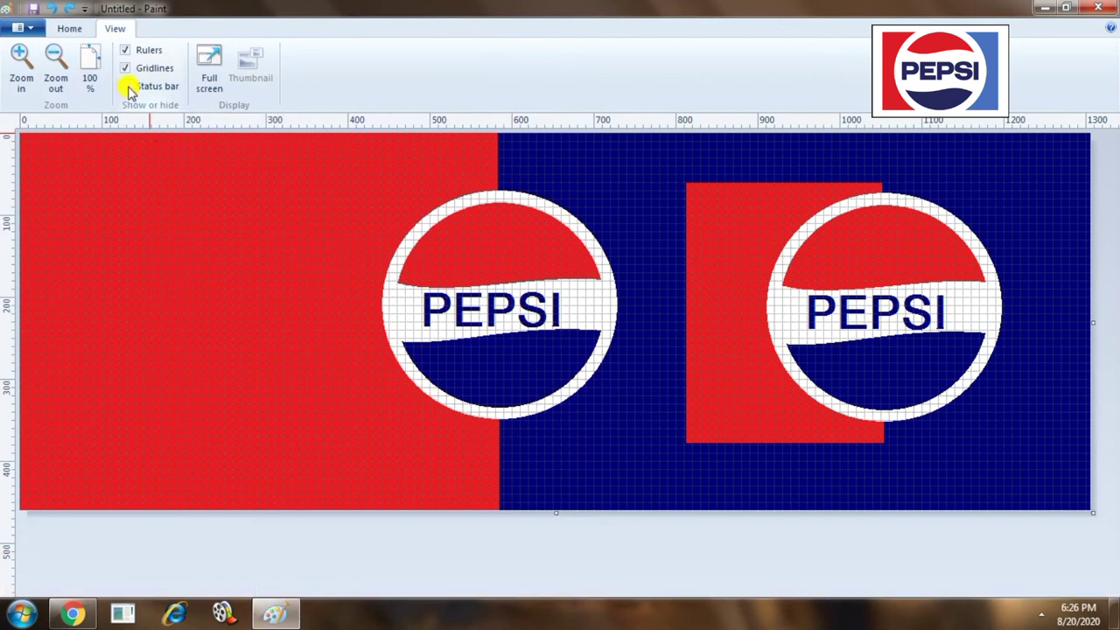
{"action": "left_click", "coordinate": [128, 88]}
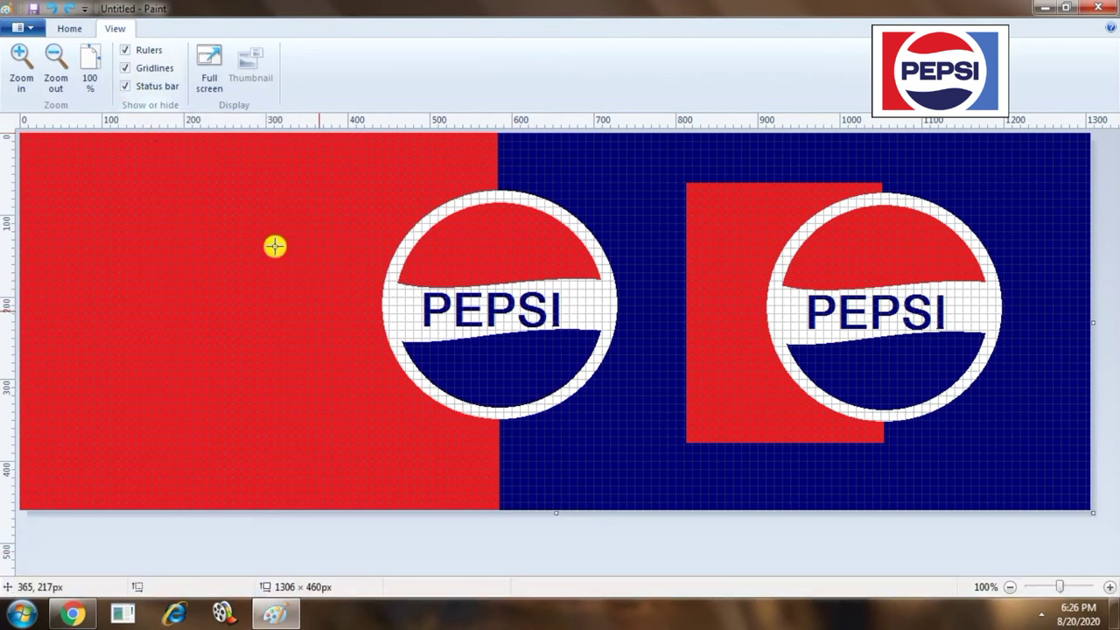
- View the picture in full screen, return to the editing view and hide the gridlines
{"action": "left_click", "coordinate": [209, 70]}
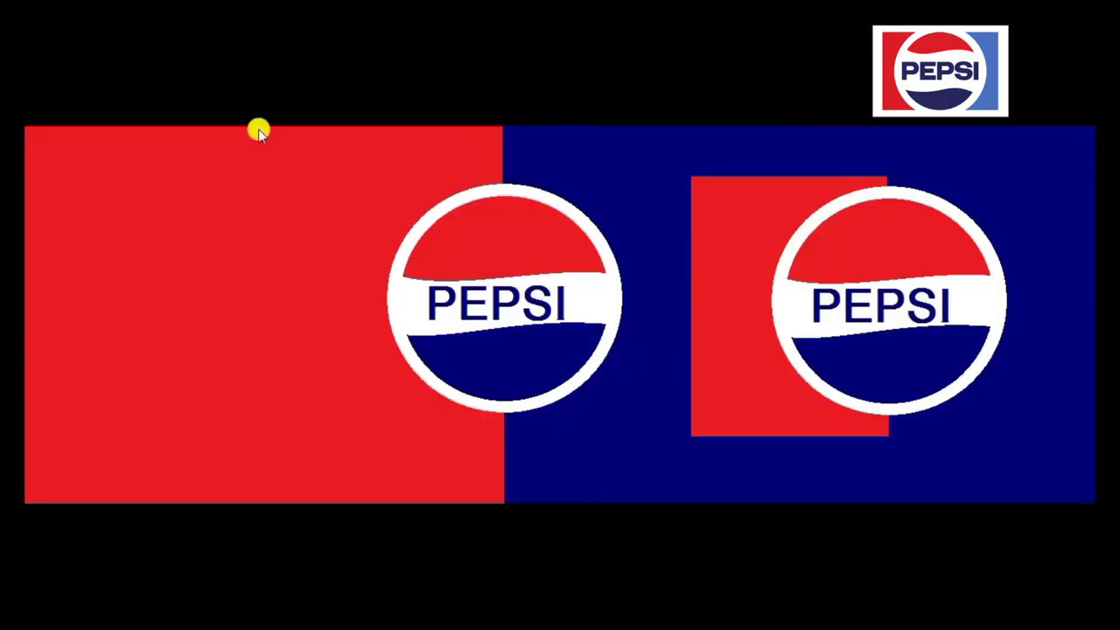
{"action": "left_click", "coordinate": [676, 241]}
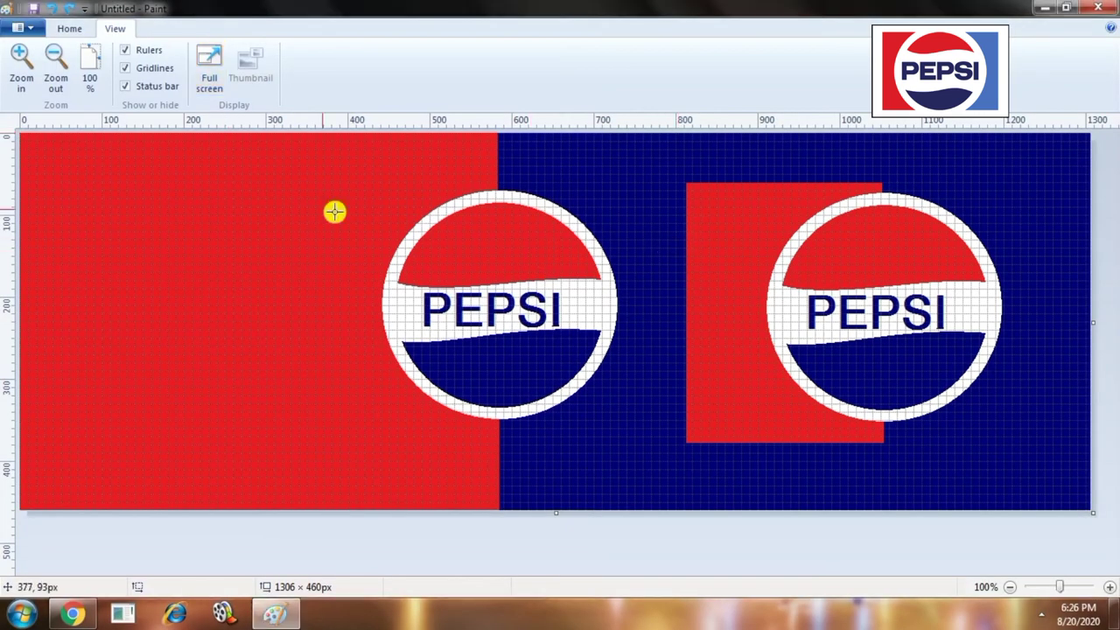
{"action": "left_click", "coordinate": [125, 69]}
- Magnify the original logo's white ring up to 600% to inspect its edges, and return to 100% zoom
{"action": "left_click", "coordinate": [70, 29]}
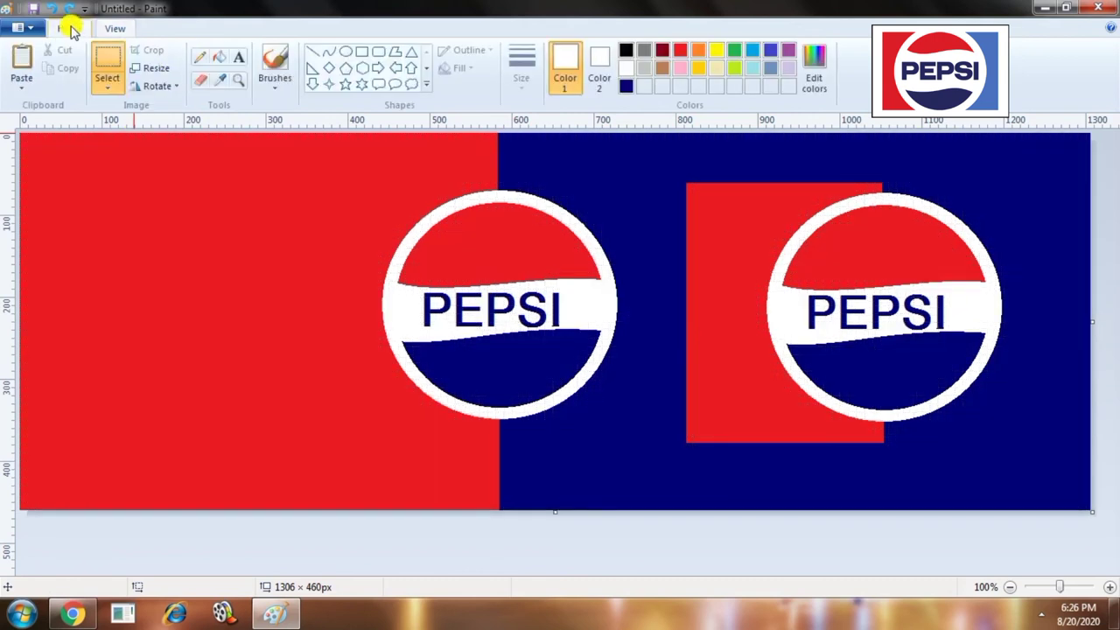
{"action": "left_click", "coordinate": [239, 83]}
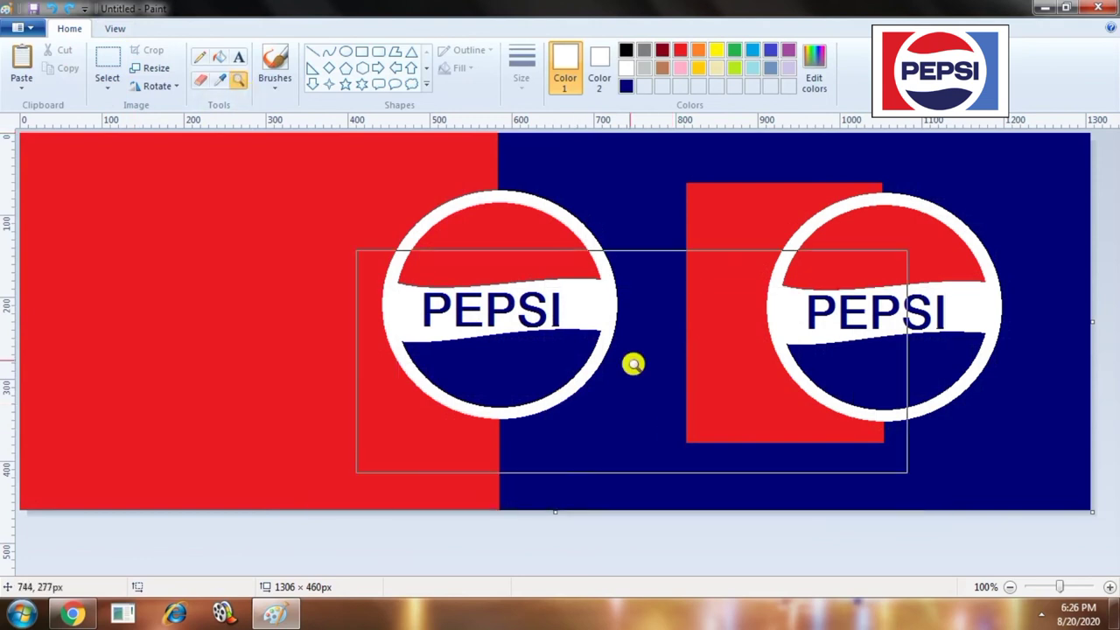
{"action": "left_click", "coordinate": [600, 279]}
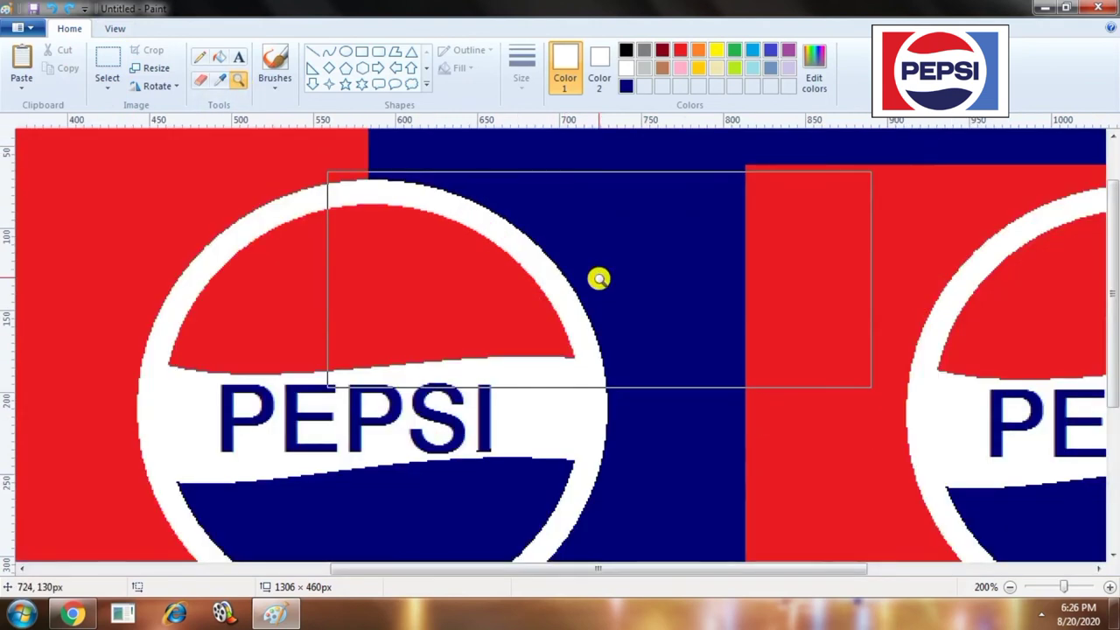
{"action": "left_click", "coordinate": [505, 283]}
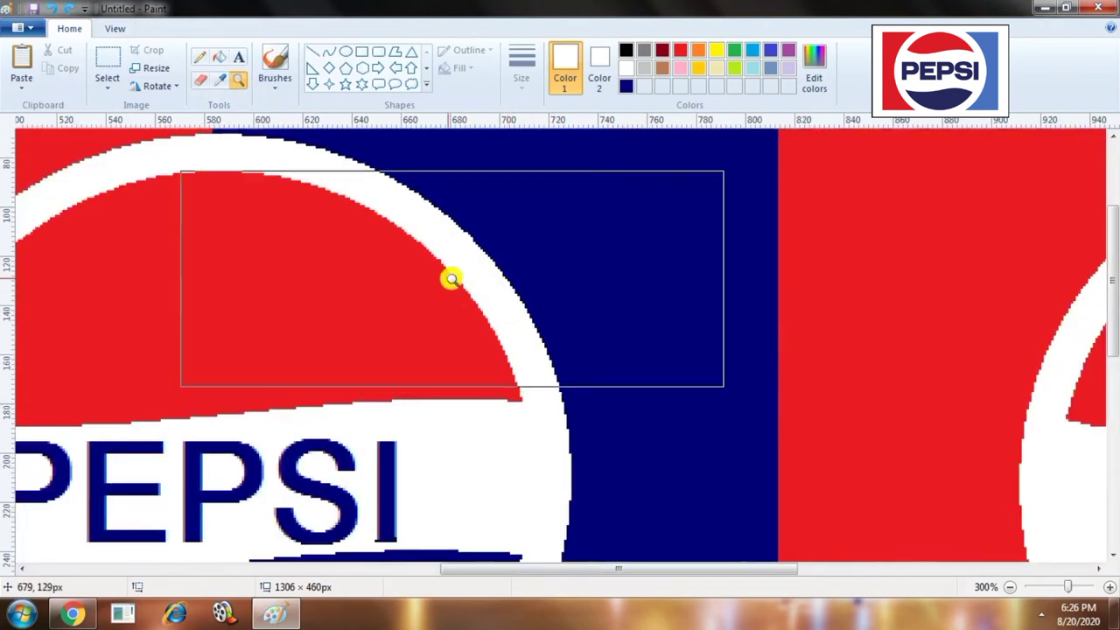
{"action": "left_click", "coordinate": [507, 428]}
{"action": "left_click", "coordinate": [220, 445]}
{"action": "left_click", "coordinate": [324, 491]}
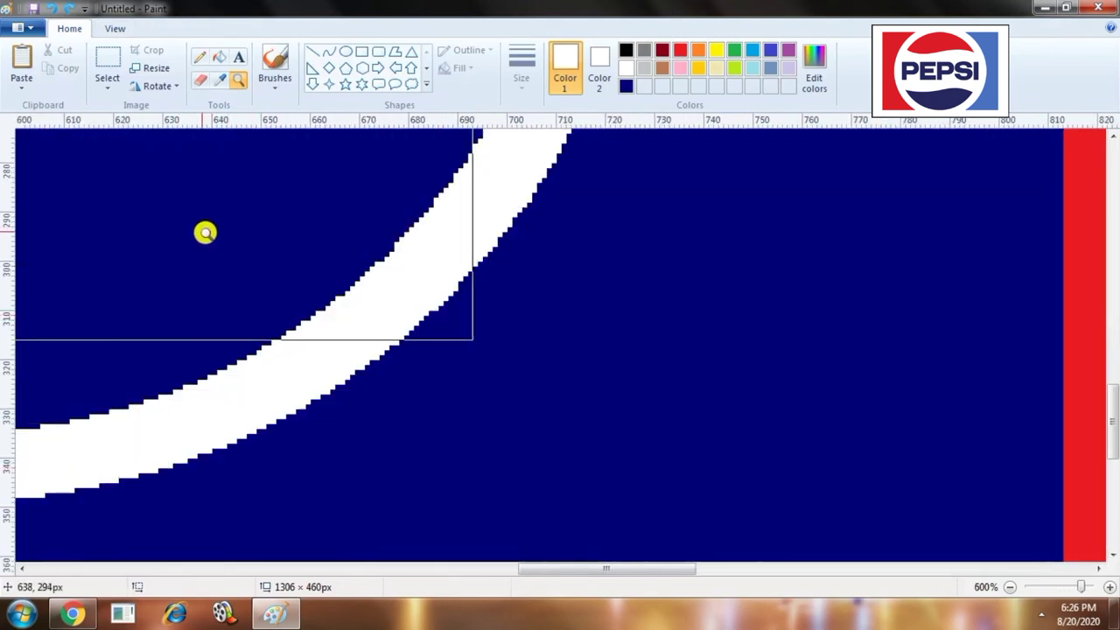
{"action": "left_click", "coordinate": [219, 57]}
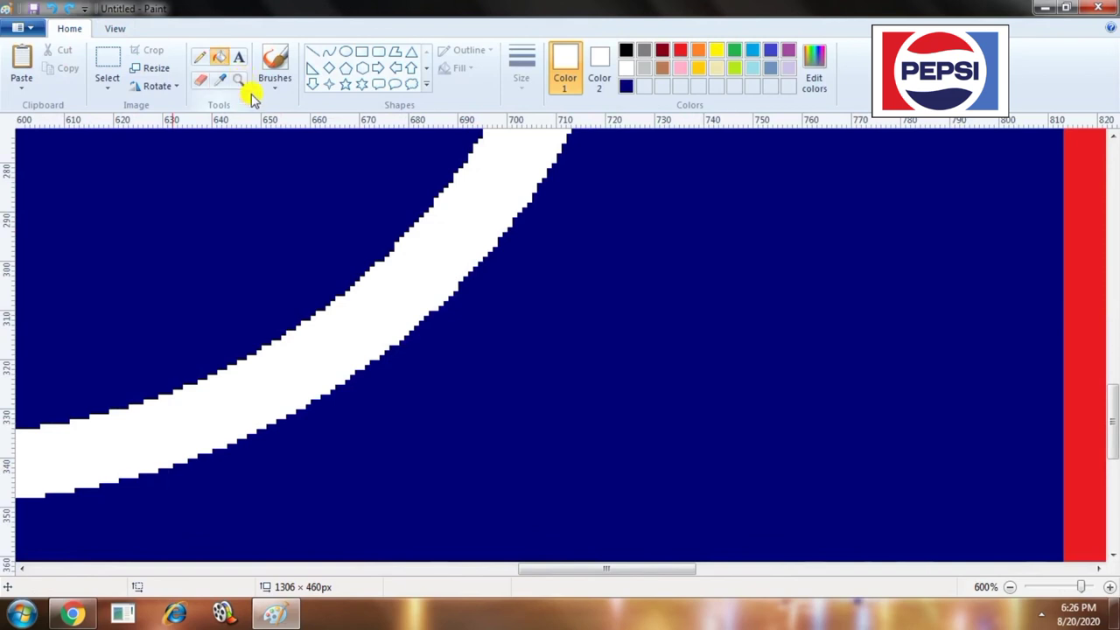
{"action": "left_click", "coordinate": [1056, 588]}
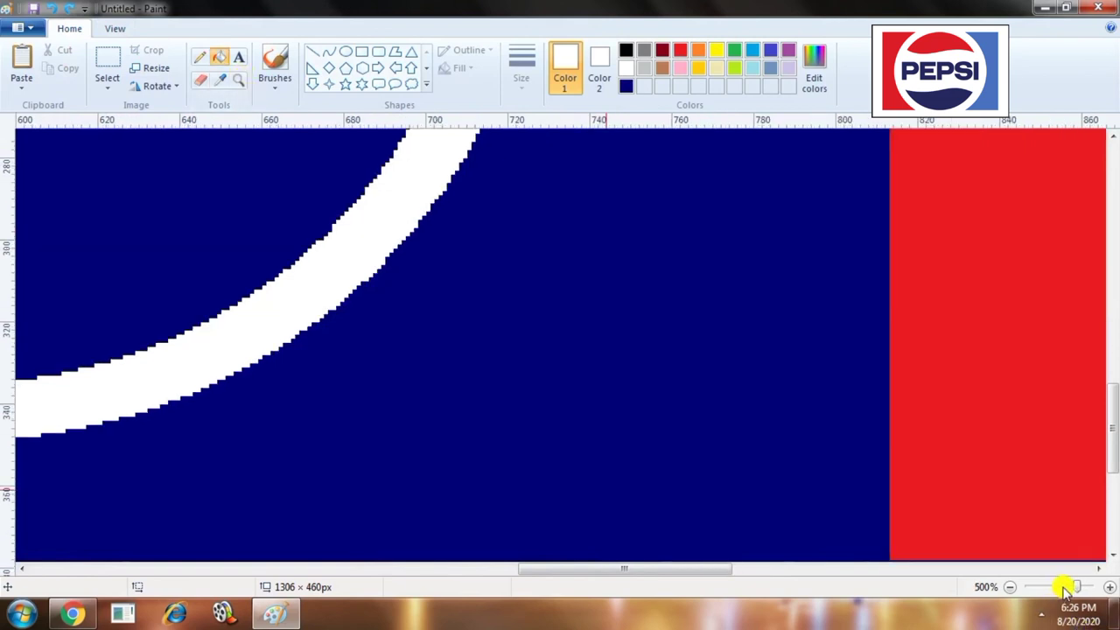
{"action": "left_click", "coordinate": [1057, 588]}
{"action": "left_click", "coordinate": [1057, 590]}
{"action": "left_click", "coordinate": [1056, 590]}
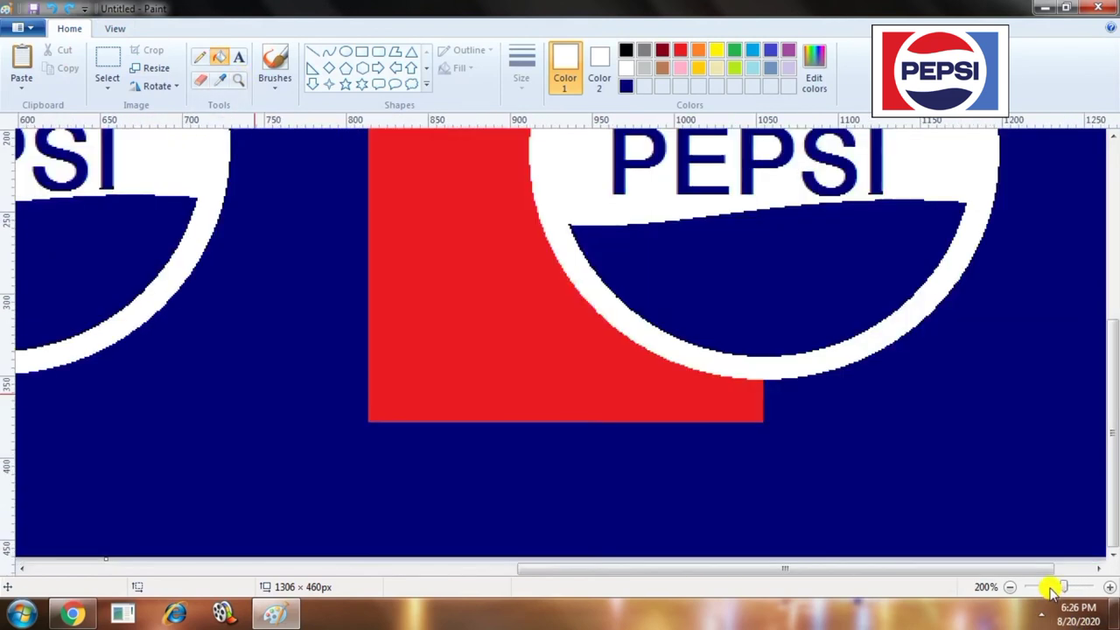
{"action": "left_click", "coordinate": [1056, 590]}
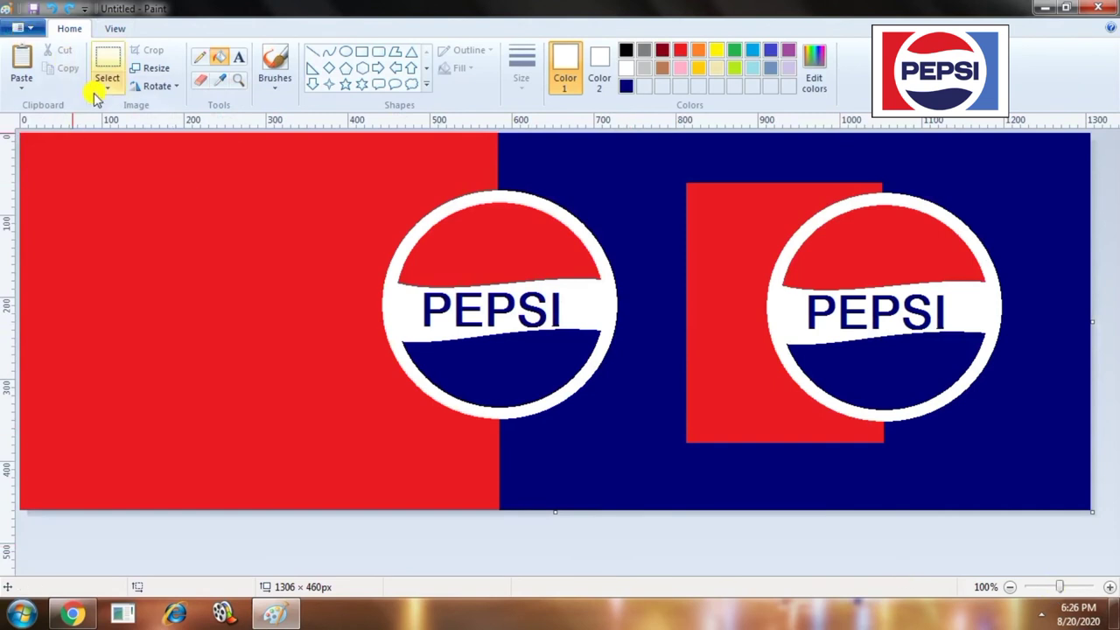
- Rotate the picture 90° left and 180°, flip it horizontally, rotate it another 180° and flip it vertically
{"action": "left_click", "coordinate": [175, 87]}
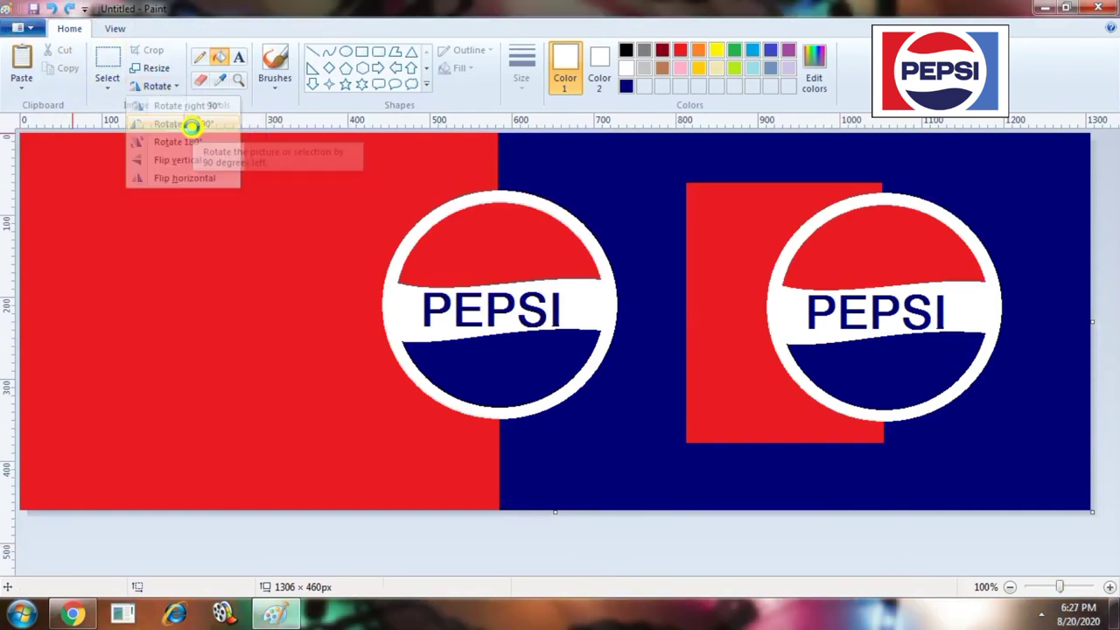
{"action": "left_click", "coordinate": [188, 124]}
{"action": "left_click", "coordinate": [174, 88]}
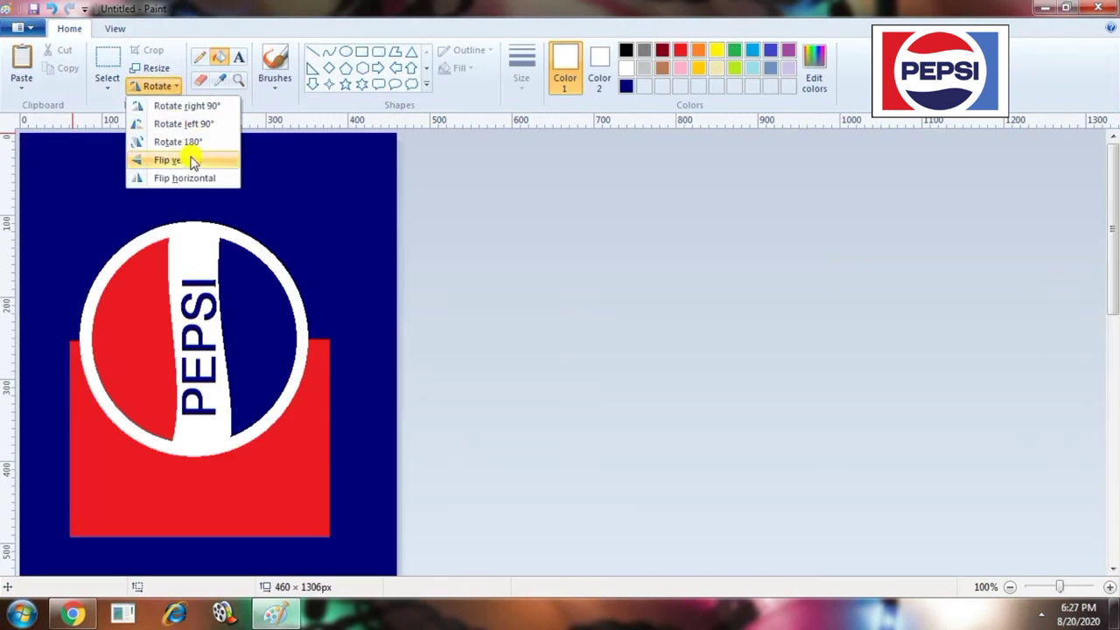
{"action": "left_click", "coordinate": [186, 142]}
{"action": "left_click", "coordinate": [175, 87]}
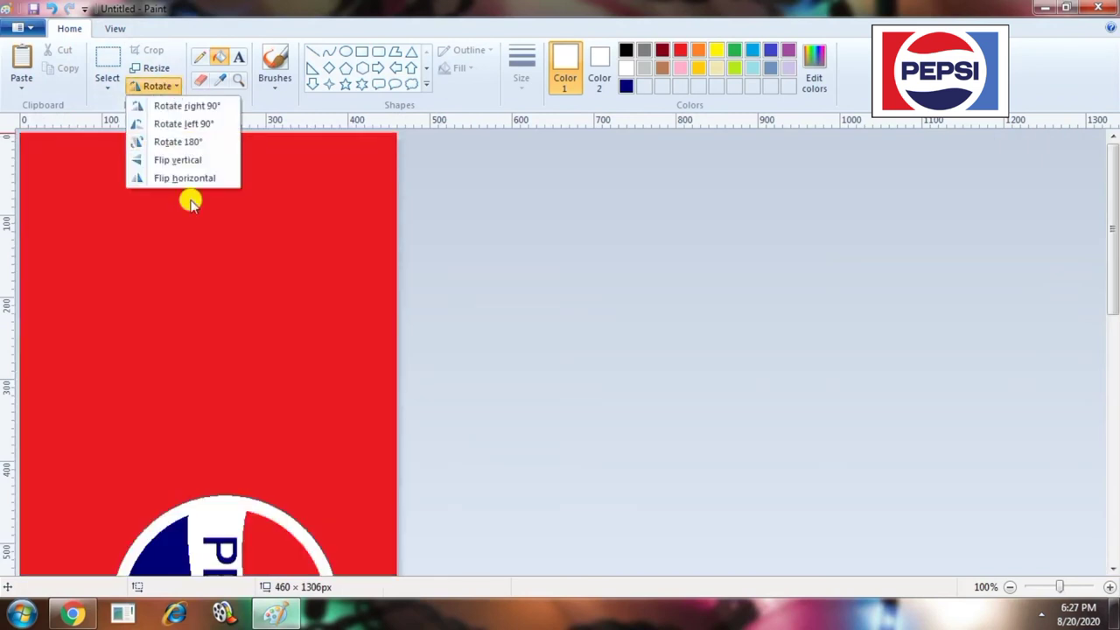
{"action": "left_click", "coordinate": [192, 176]}
{"action": "left_click", "coordinate": [167, 86]}
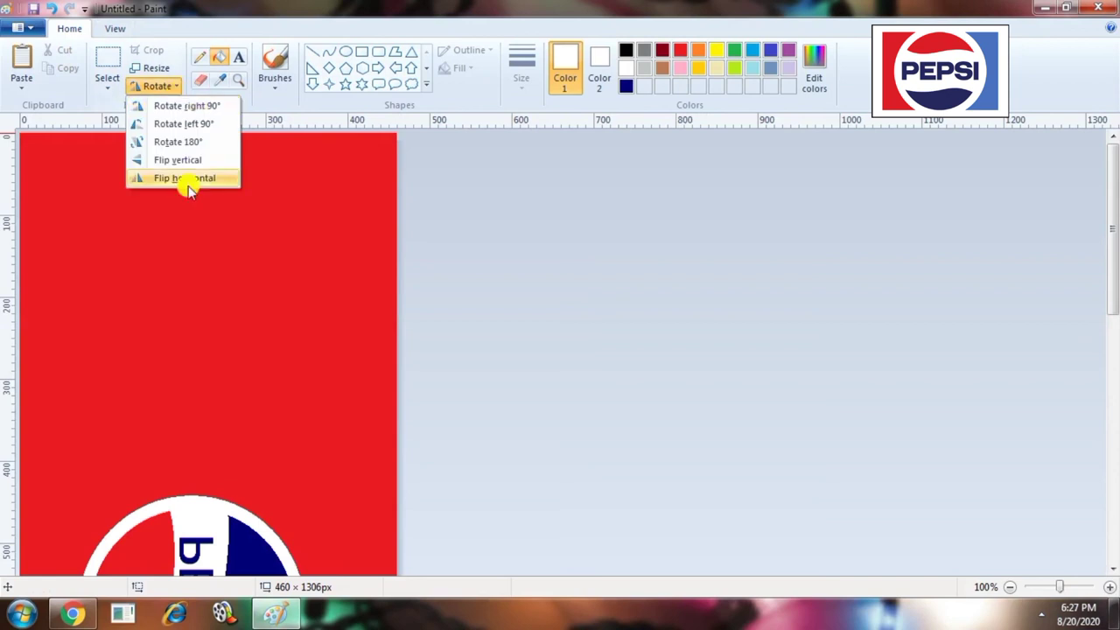
{"action": "left_click", "coordinate": [194, 160]}
{"action": "left_click", "coordinate": [168, 85]}
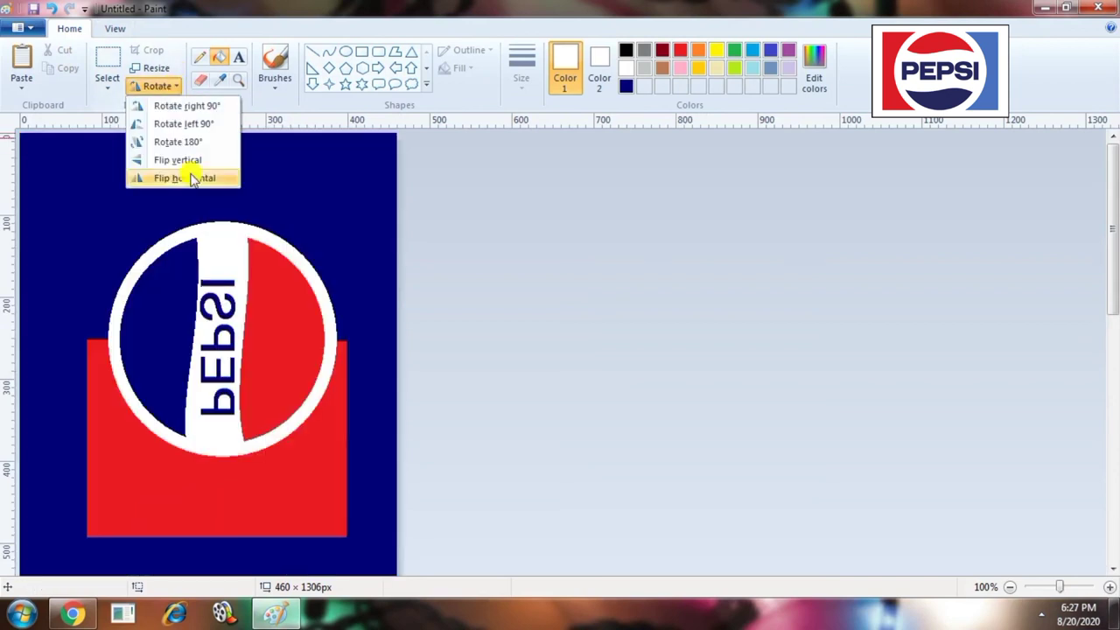
{"action": "left_click", "coordinate": [195, 160]}
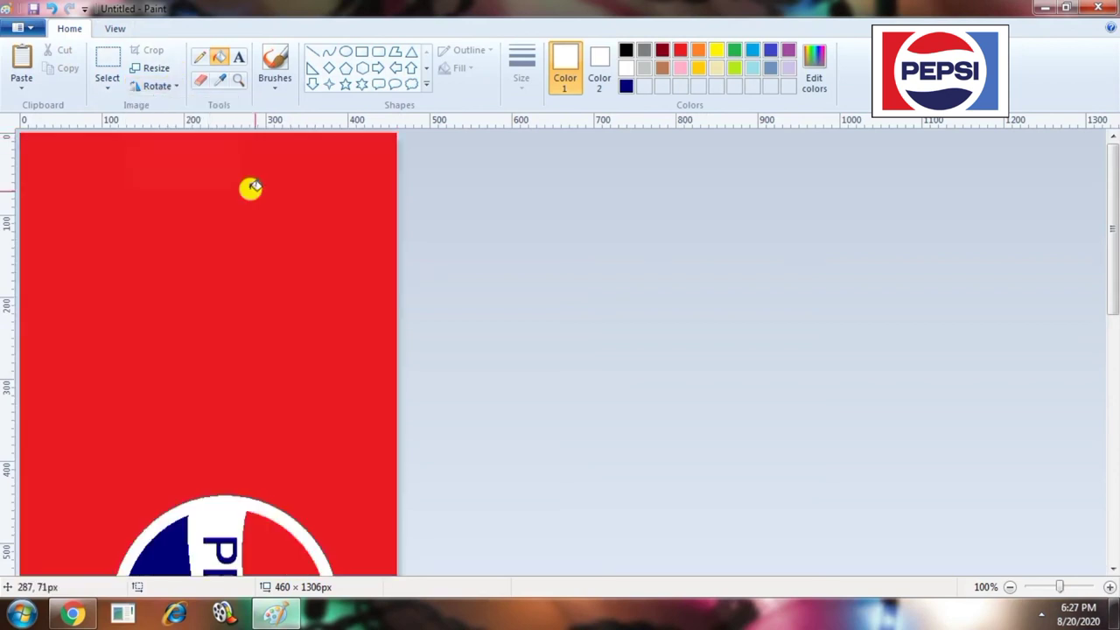
- Rotate the whole picture 90° right three times to bring it back to its upright landscape orientation
{"action": "left_click", "coordinate": [174, 87]}
{"action": "left_click", "coordinate": [184, 104]}
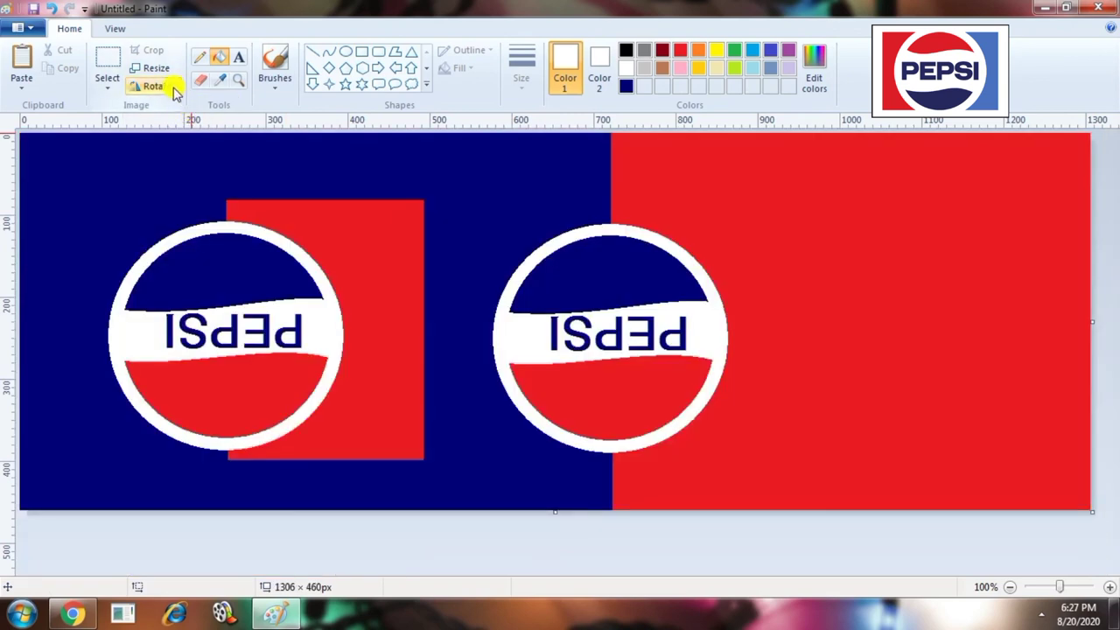
{"action": "left_click", "coordinate": [175, 92]}
{"action": "left_click", "coordinate": [187, 106]}
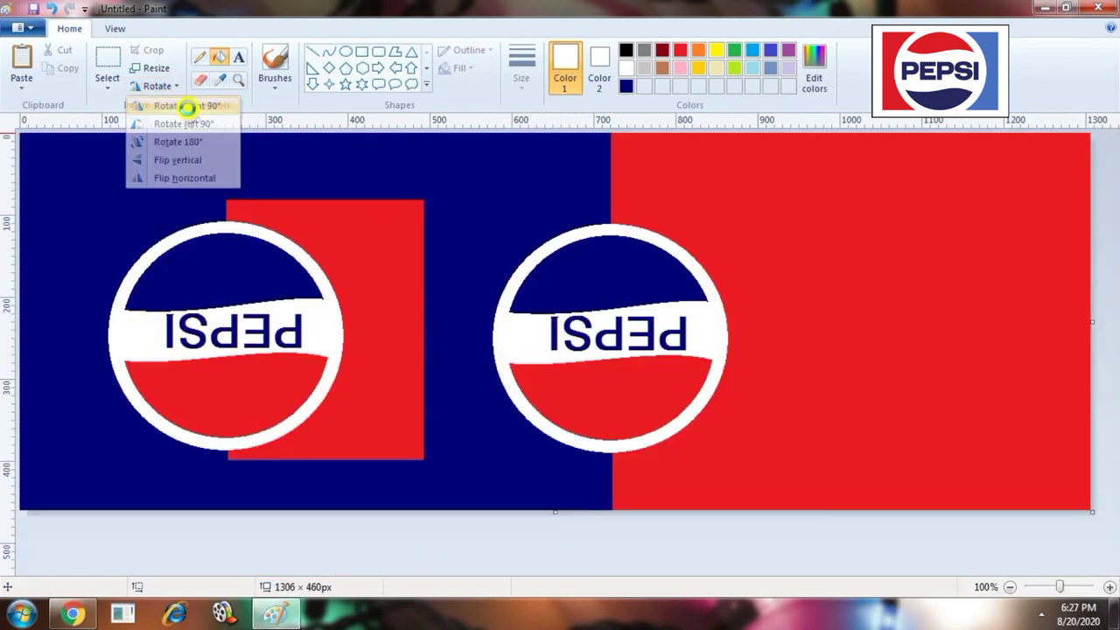
{"action": "left_click", "coordinate": [163, 85]}
{"action": "left_click", "coordinate": [184, 106]}
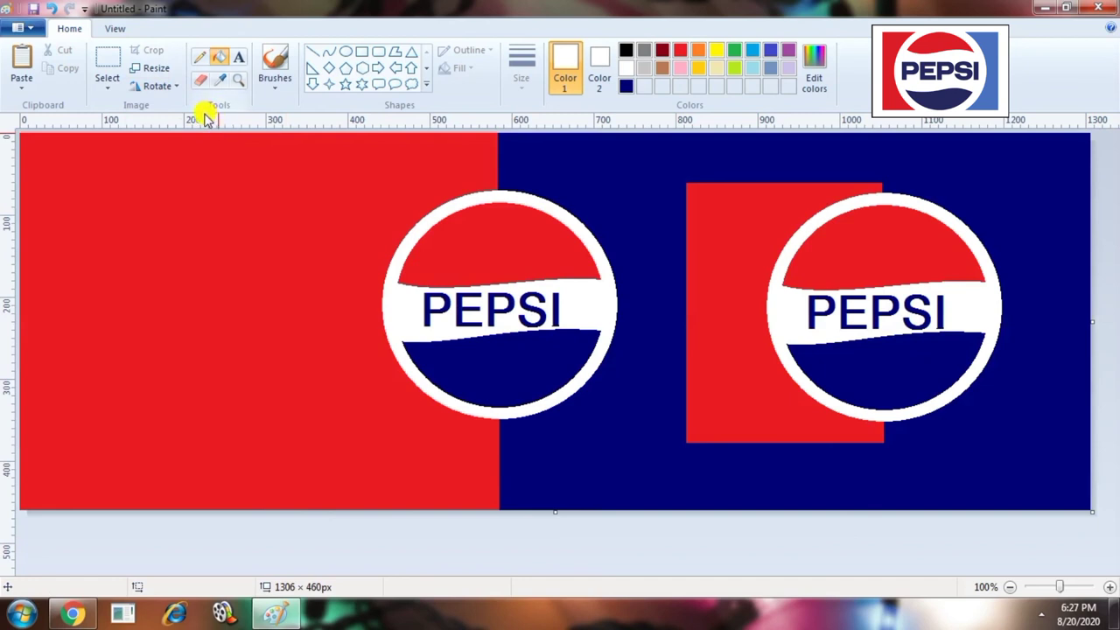
{"action": "left_click", "coordinate": [427, 86]}
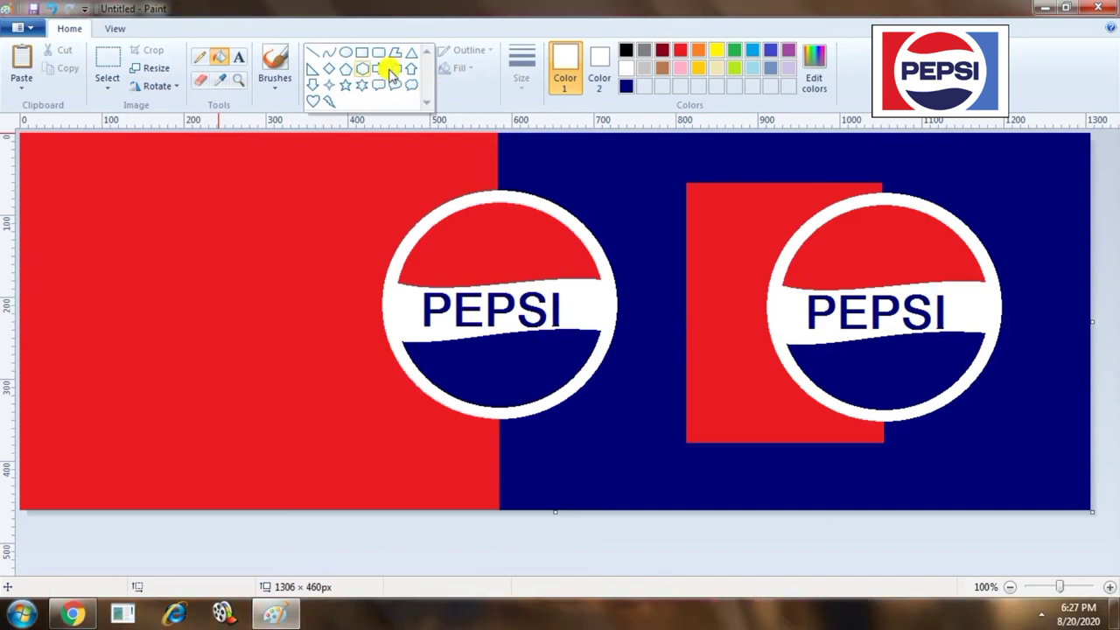
{"action": "left_click", "coordinate": [117, 28]}
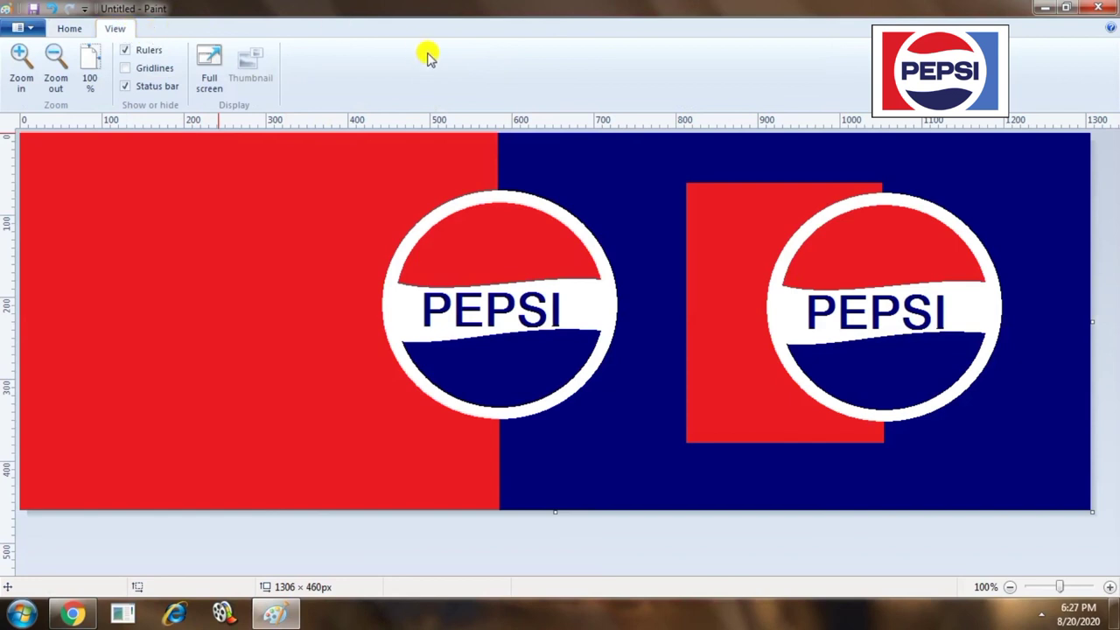
{"action": "left_click", "coordinate": [74, 28]}
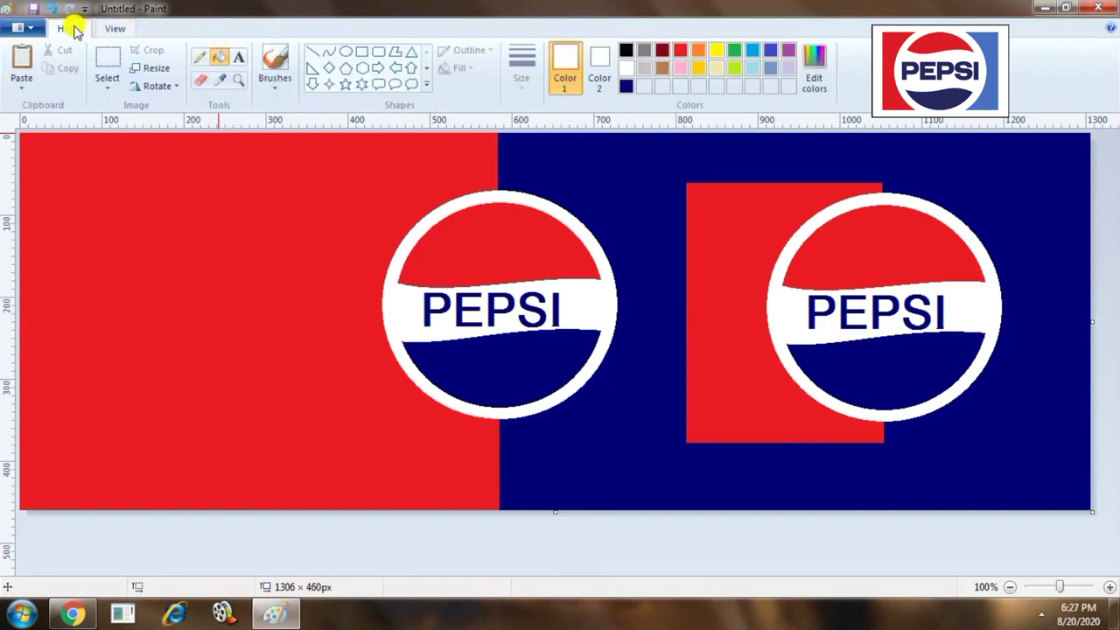
{"action": "left_click", "coordinate": [30, 29]}
{"action": "key", "text": "Escape"}
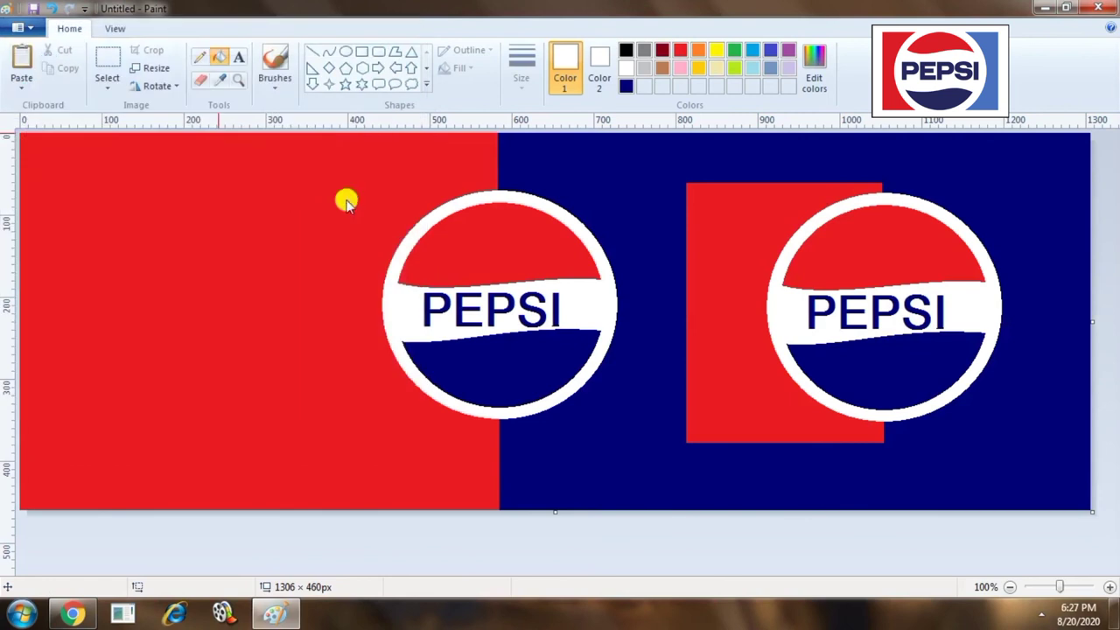
- Save the picture to the Desktop as a PNG file named Logo pepsi, and close the drawing program
{"action": "key", "text": "ctrl+s"}
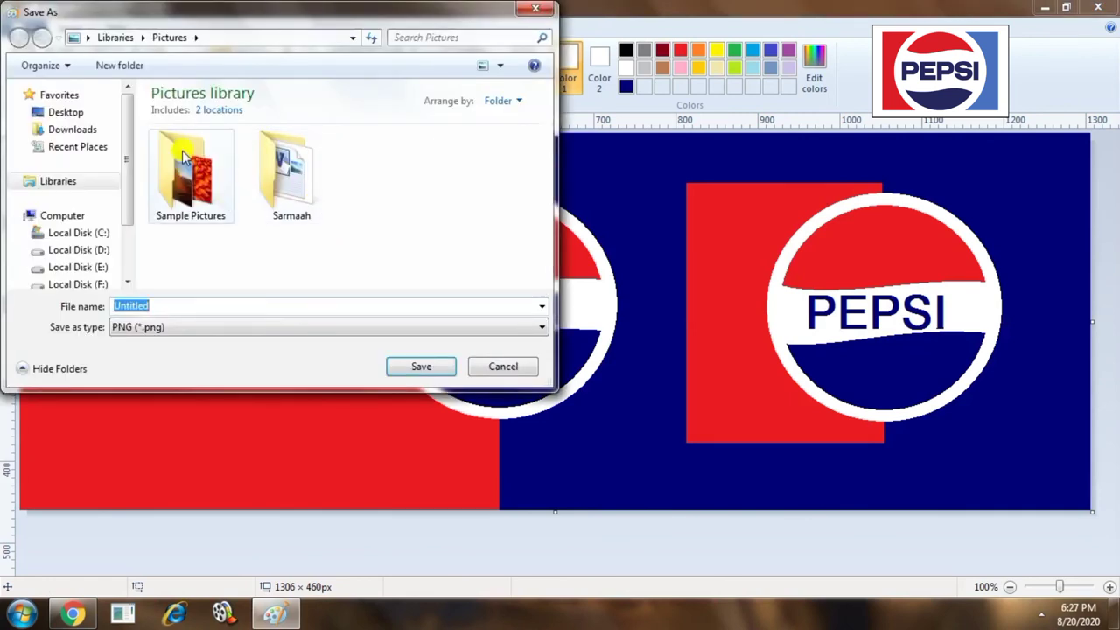
{"action": "left_click", "coordinate": [76, 112]}
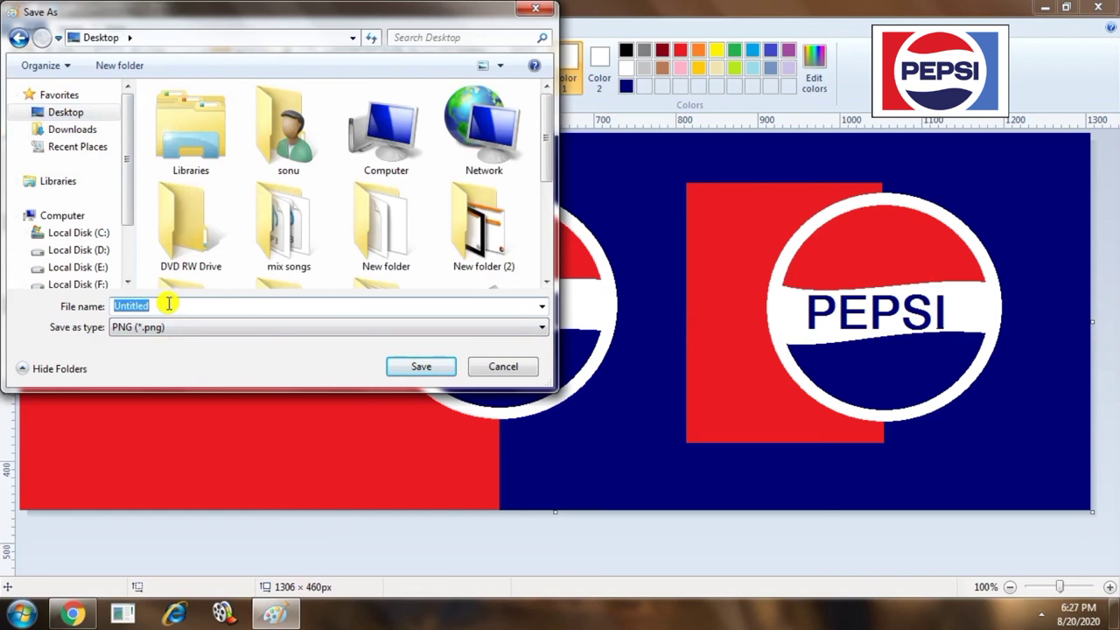
{"action": "type", "text": "B"}
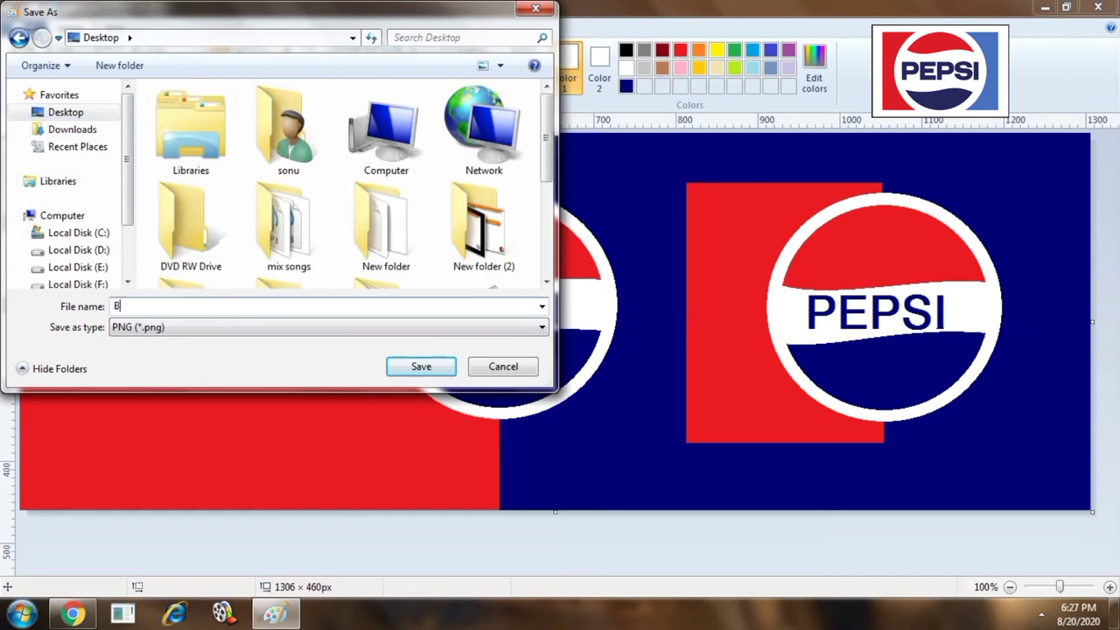
{"action": "type", "text": "Logo pepsi"}
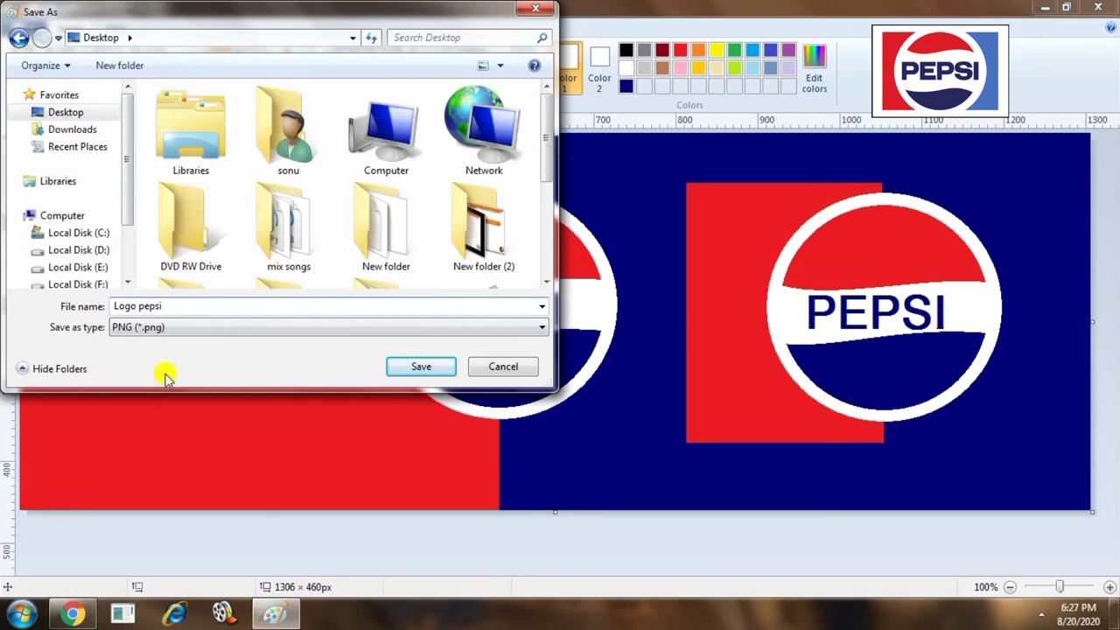
{"action": "left_click", "coordinate": [167, 329]}
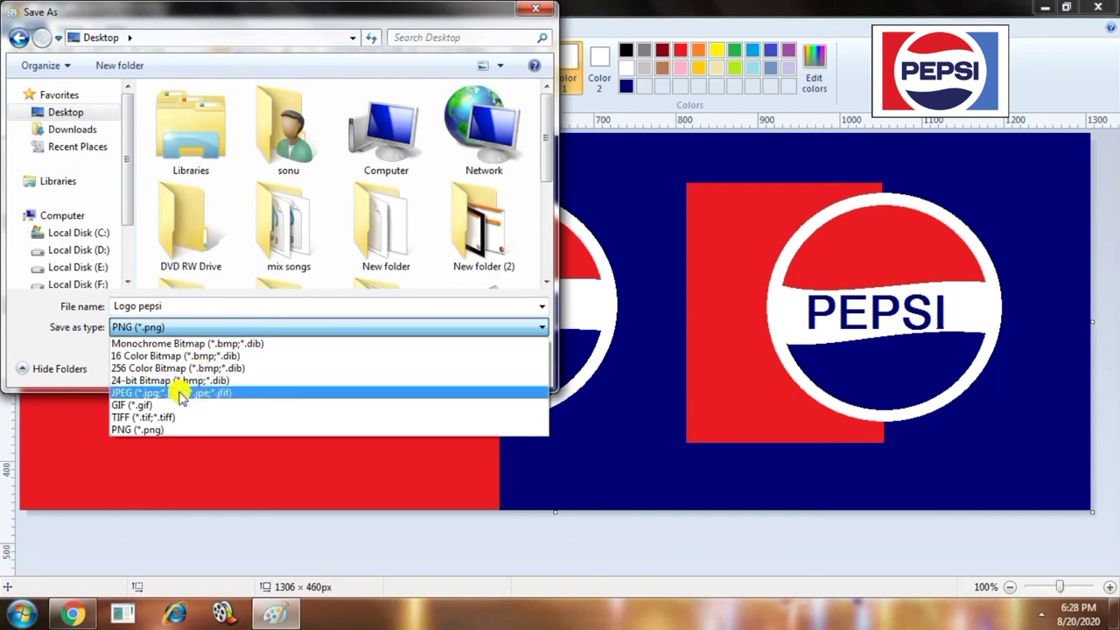
{"action": "left_click", "coordinate": [148, 430]}
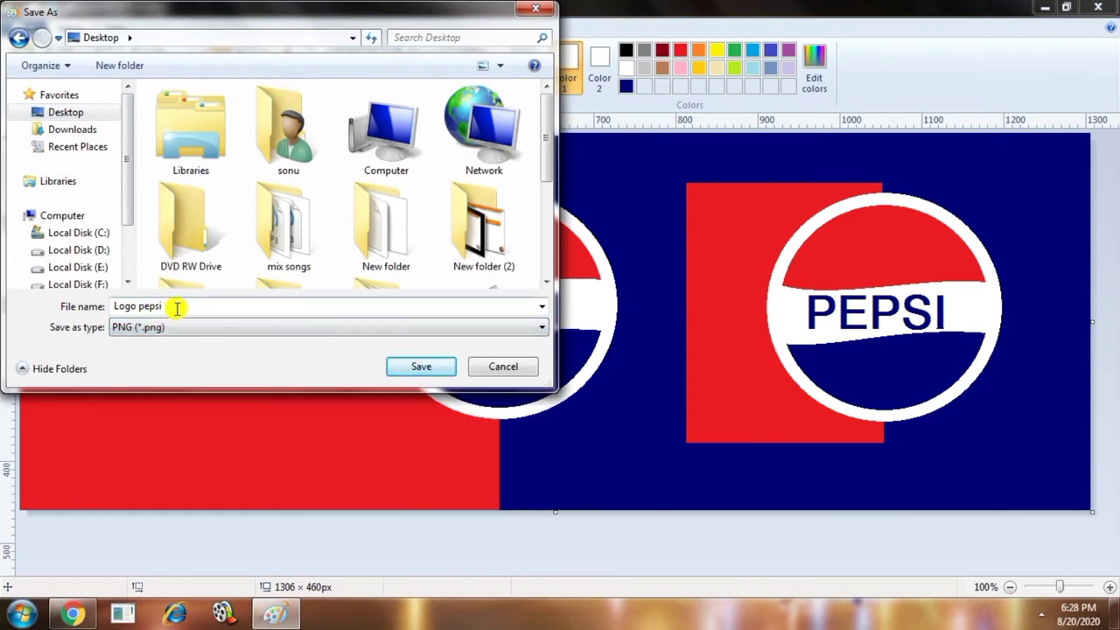
{"action": "left_click_drag", "start_coordinate": [176, 309], "coordinate": [140, 306]}
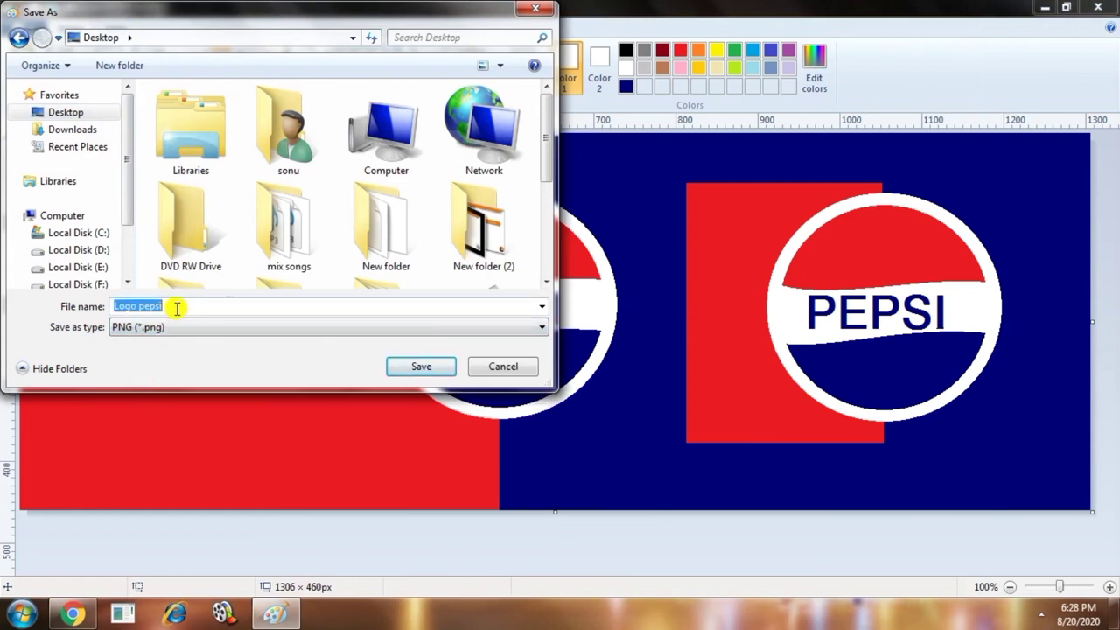
{"action": "left_click", "coordinate": [421, 366]}
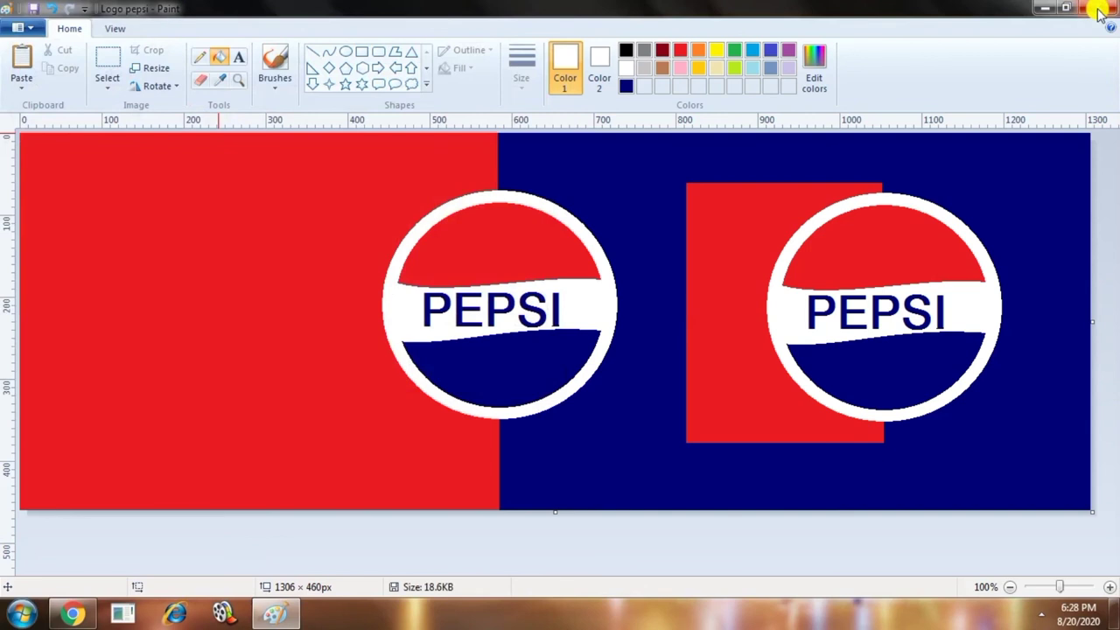
{"action": "left_click", "coordinate": [1100, 11]}
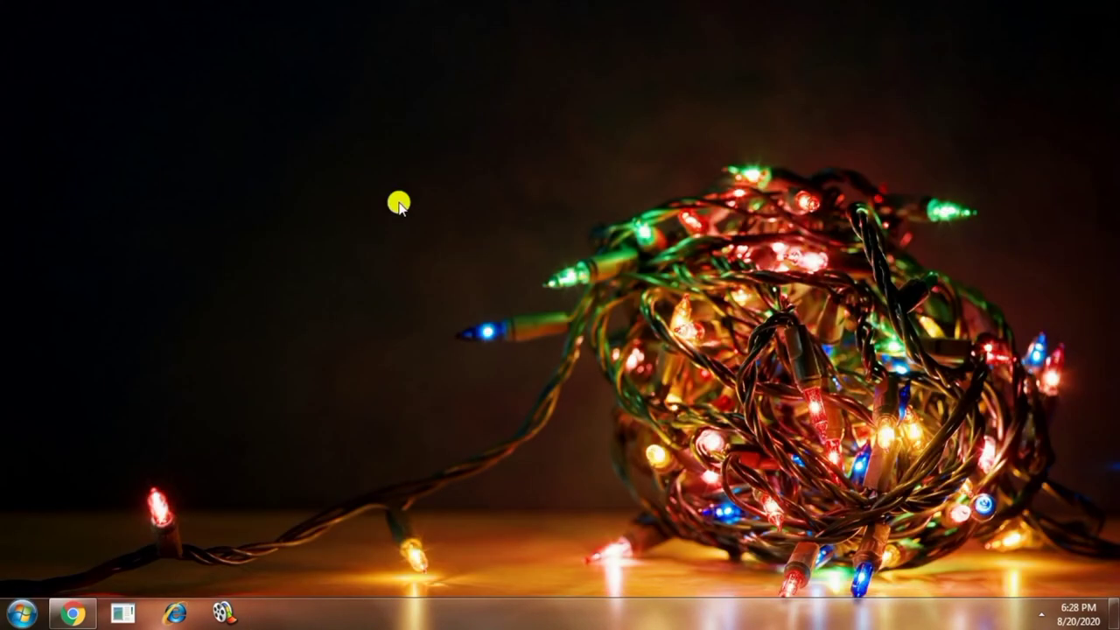
- Turn on the display of desktop icons
{"action": "right_click", "coordinate": [414, 202]}
{"action": "mouse_move", "coordinate": [490, 211]}
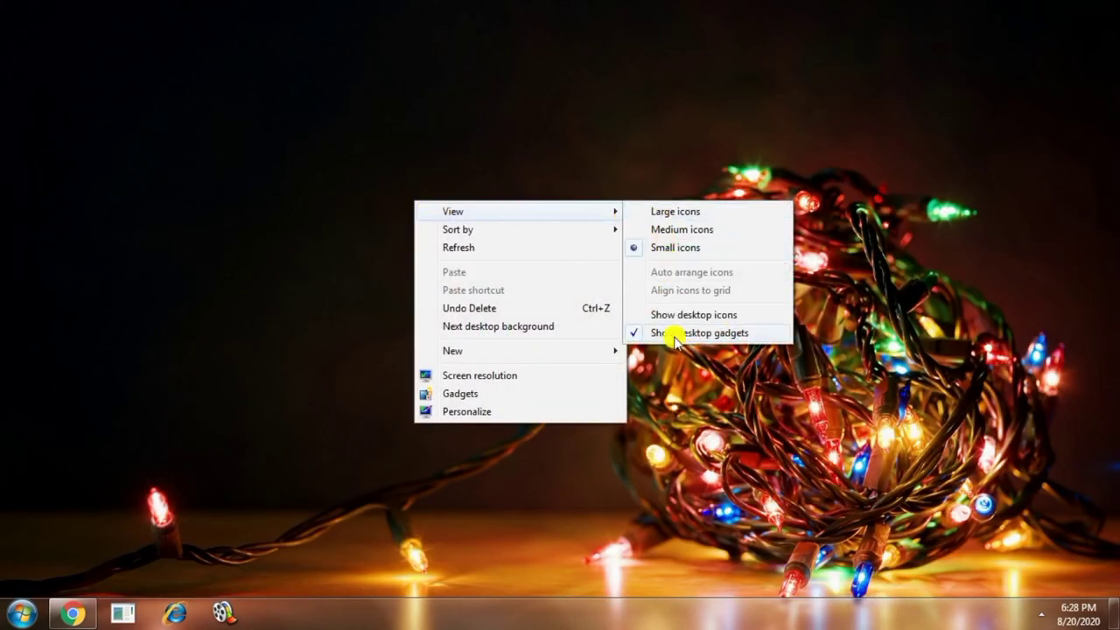
{"action": "left_click", "coordinate": [690, 315]}
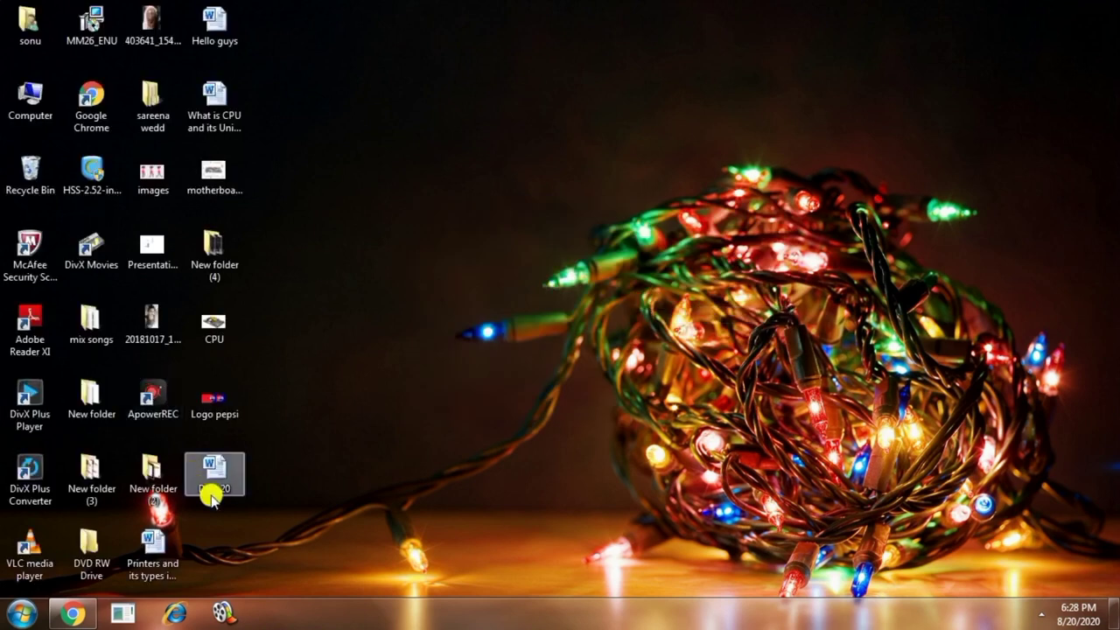
- Open the saved Logo pepsi image from the desktop, inspect it enlarged and at fitted size, and close the viewer
{"action": "left_click", "coordinate": [226, 401]}
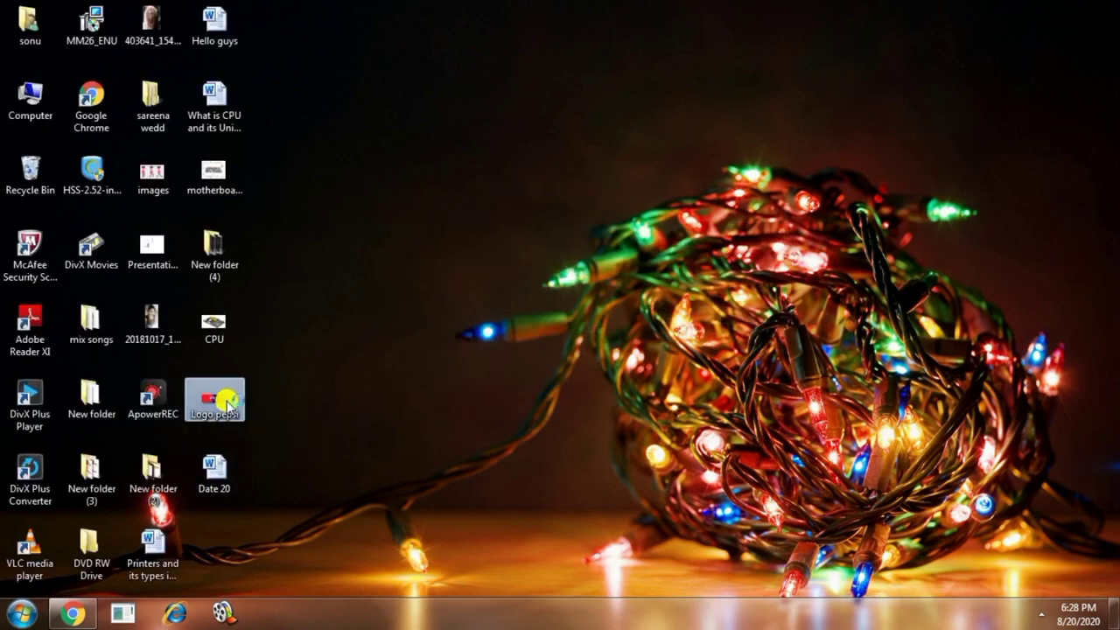
{"action": "double_click", "coordinate": [228, 403]}
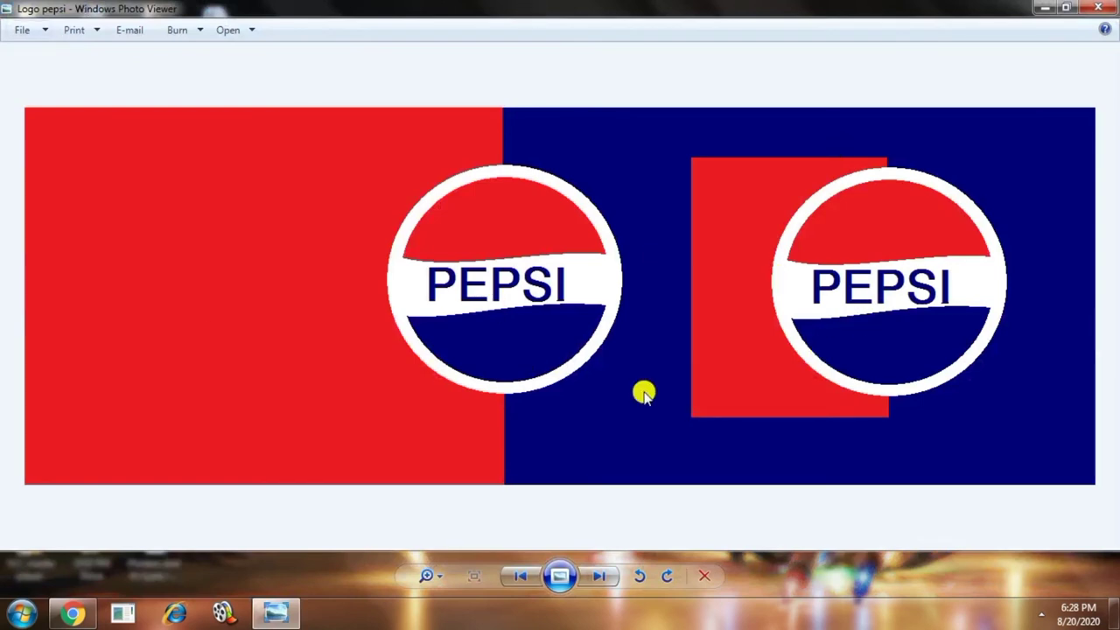
{"action": "scroll", "coordinate": [791, 275], "scroll_direction": "up", "scroll_amount": 4}
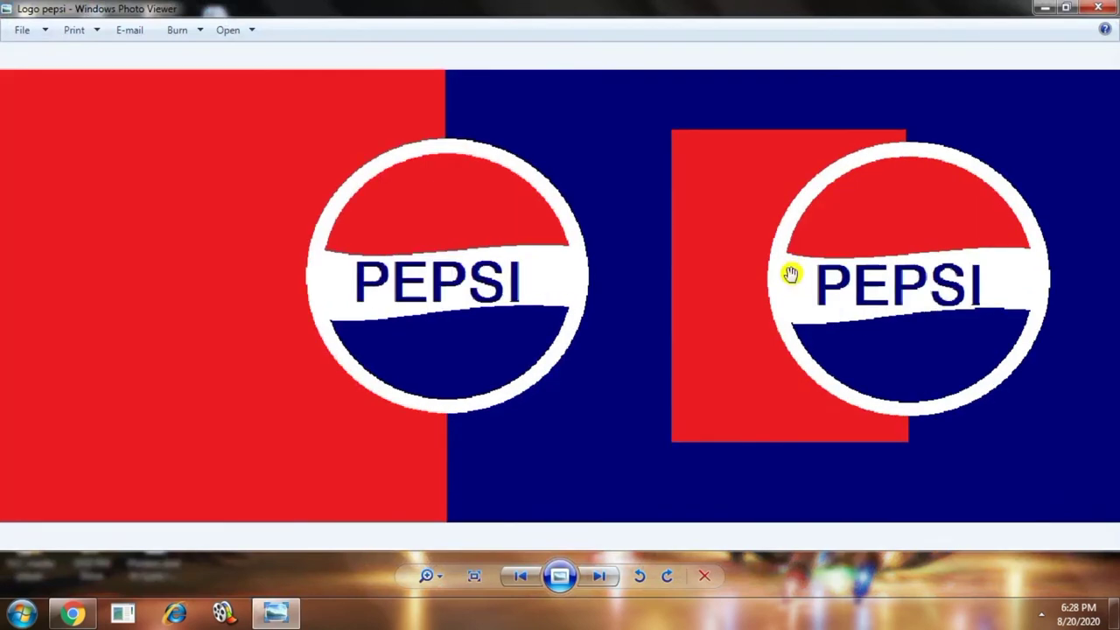
{"action": "scroll", "coordinate": [790, 275], "scroll_direction": "down", "scroll_amount": 5}
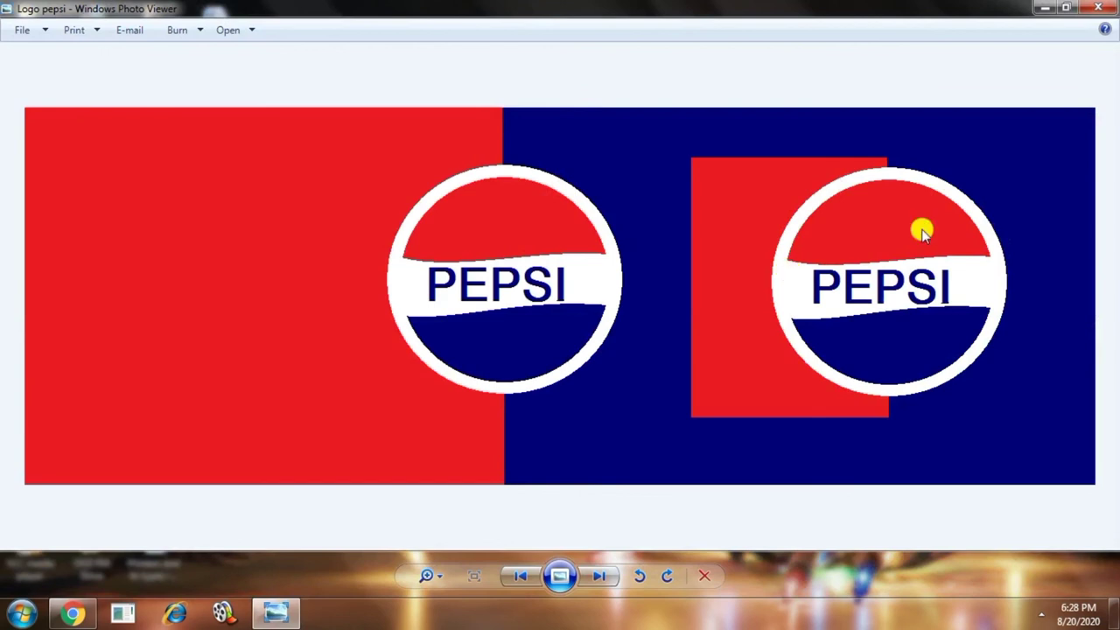
{"action": "left_click", "coordinate": [1107, 9]}
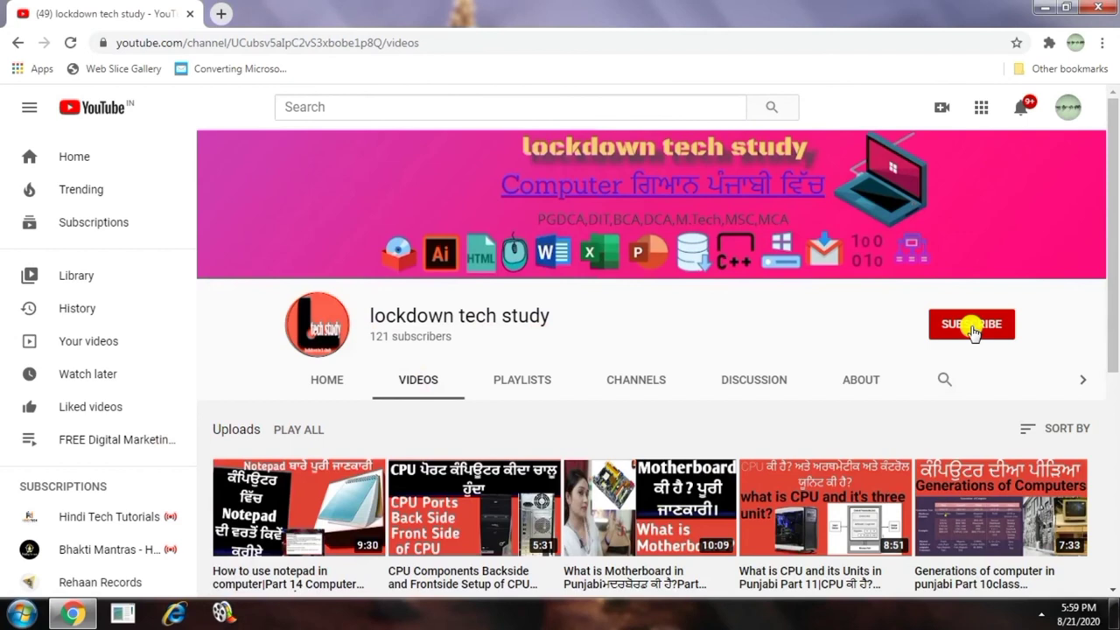
- Subscribe to the lockdown tech study channel on YouTube and open its notification options
{"action": "left_click", "coordinate": [971, 326]}
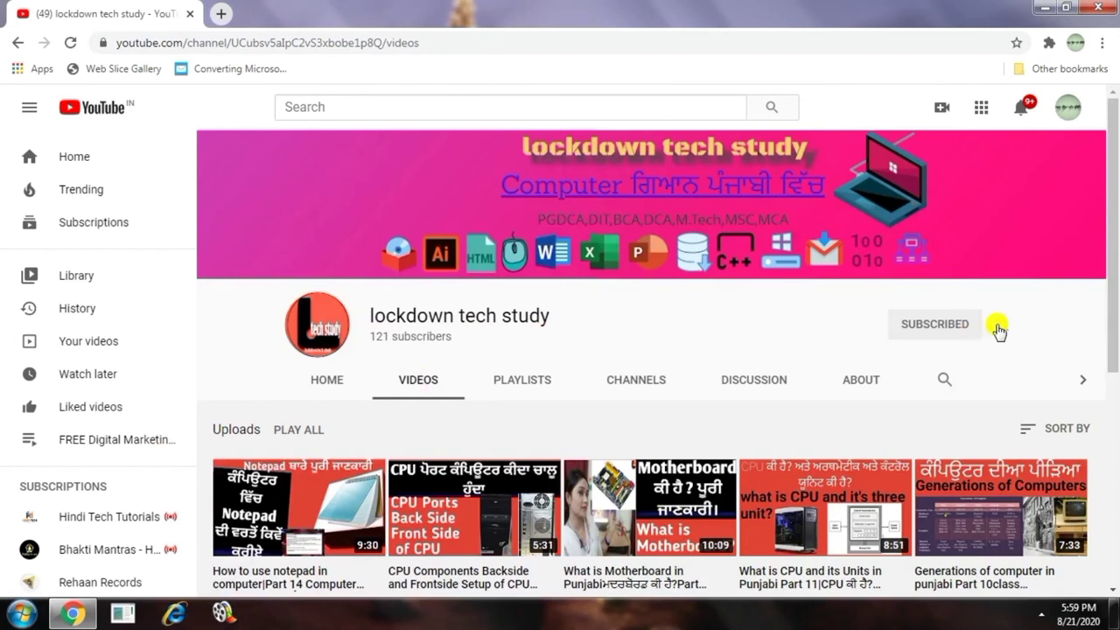
{"action": "left_click", "coordinate": [1000, 325]}
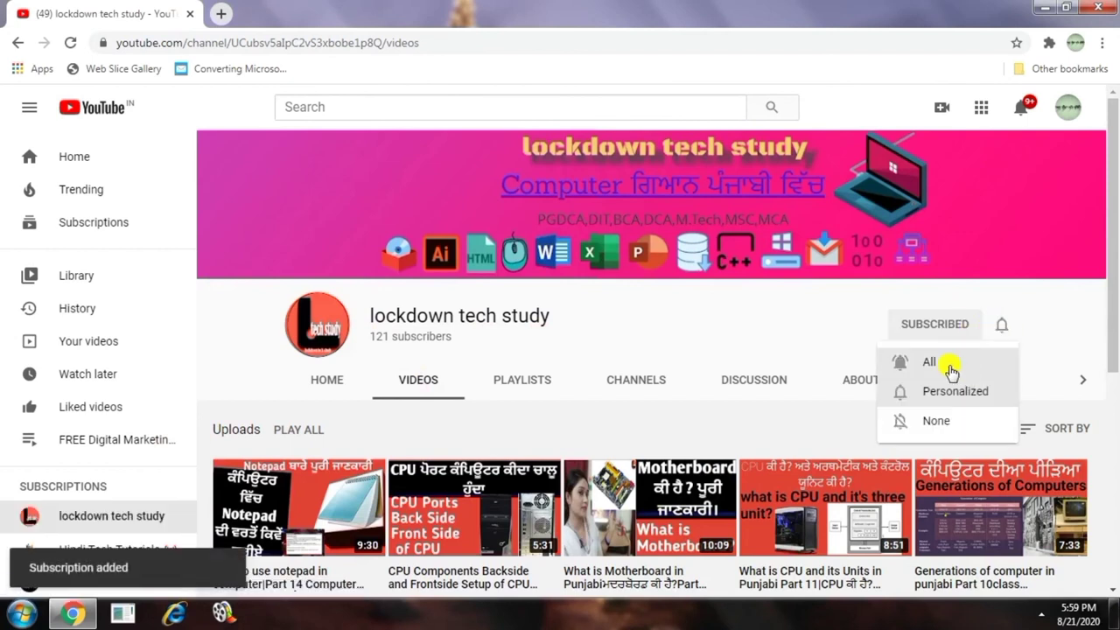